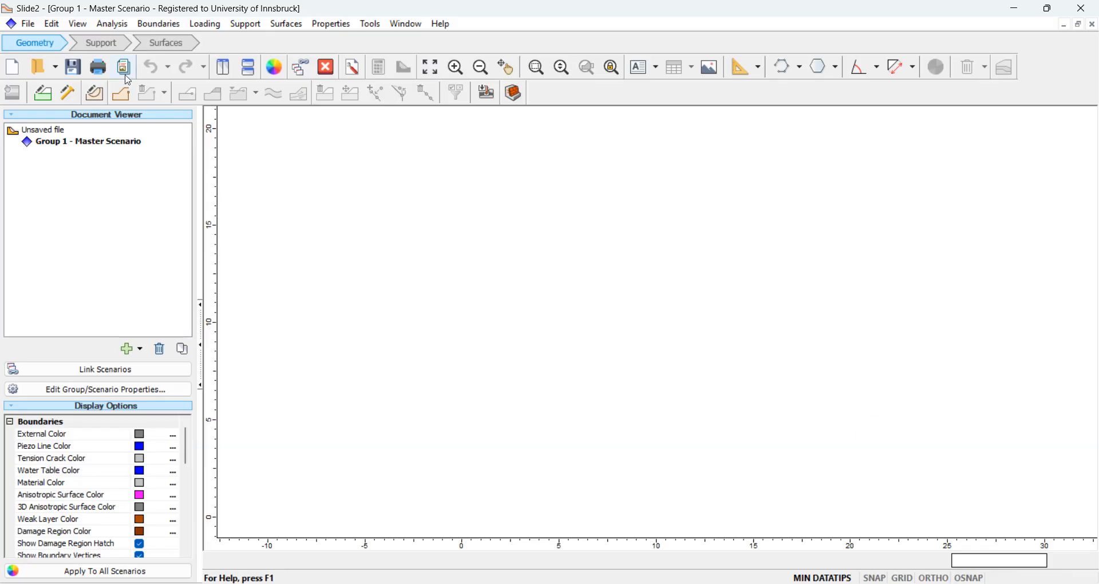
# Open the model file "Tutorial 18 Slope Angle Optimization - starting file.slmd" from the examples folder
pyautogui.click(26, 25)
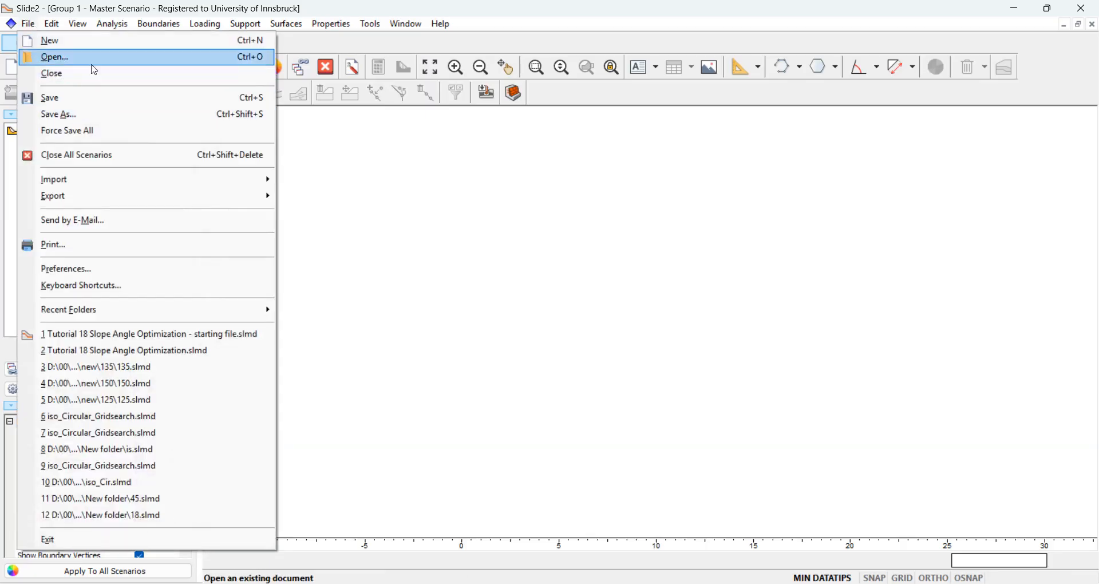
pyautogui.click(80, 59)
pyautogui.click(452, 283)
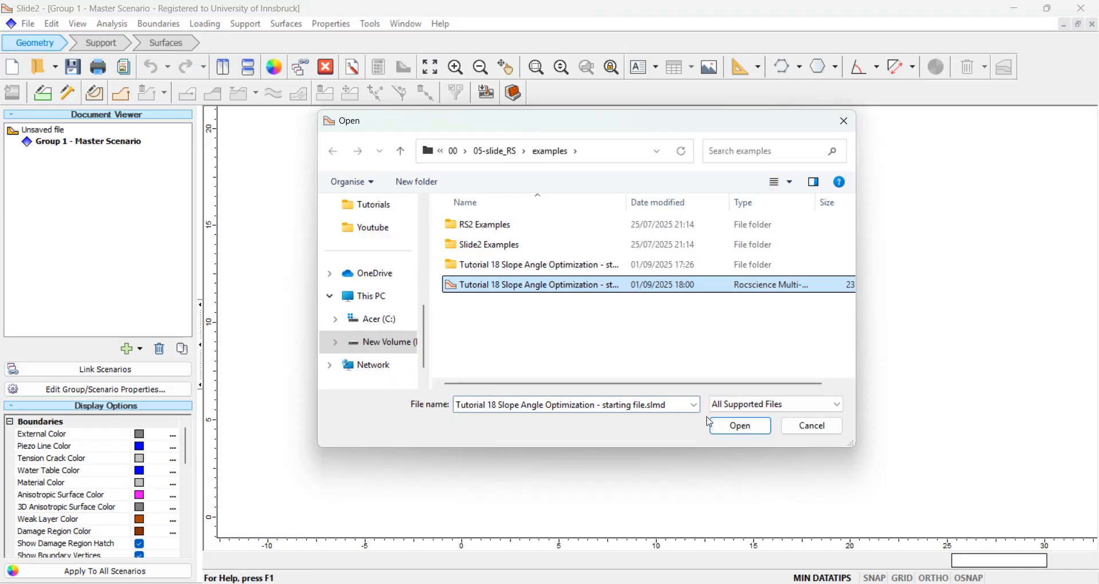
pyautogui.press('Return')
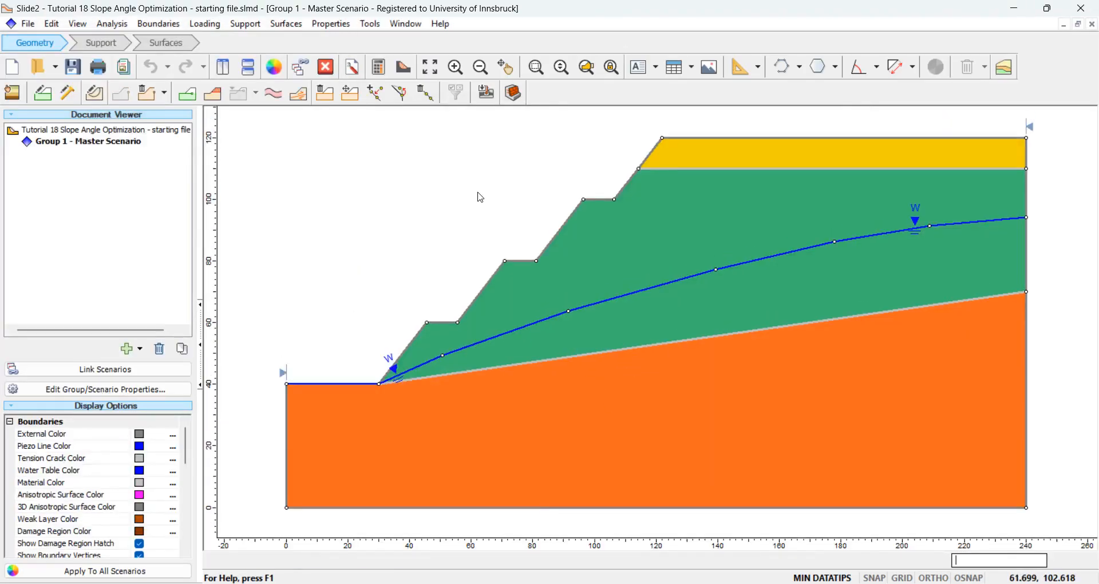
# Examine the defined material properties, starting with the surficial sediments, and close the definitions without changing them
pyautogui.click(332, 24)
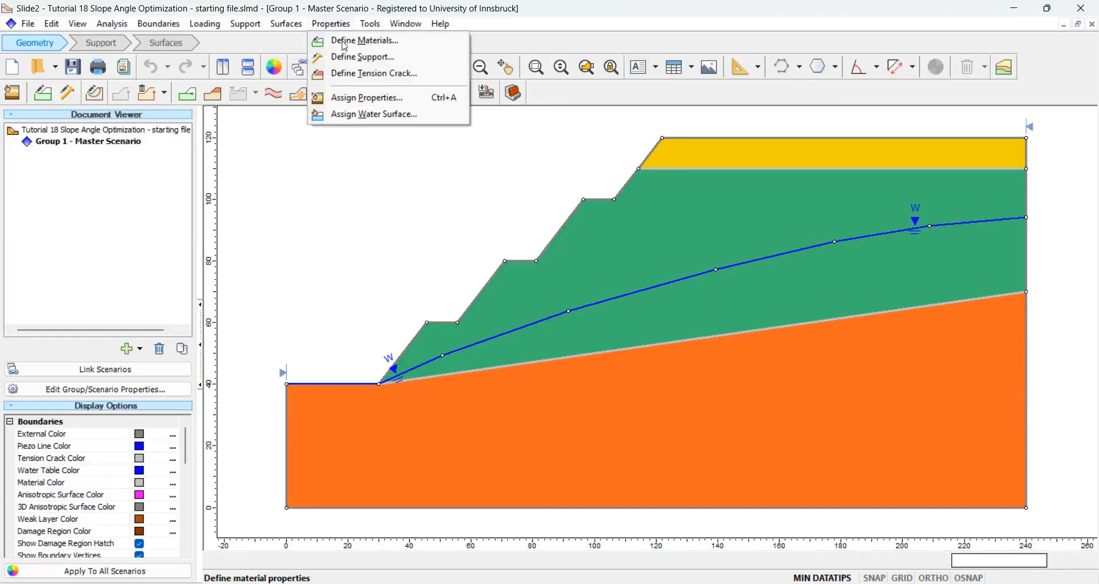
pyautogui.click(372, 41)
pyautogui.moveTo(518, 70); pyautogui.dragTo(970, 351)
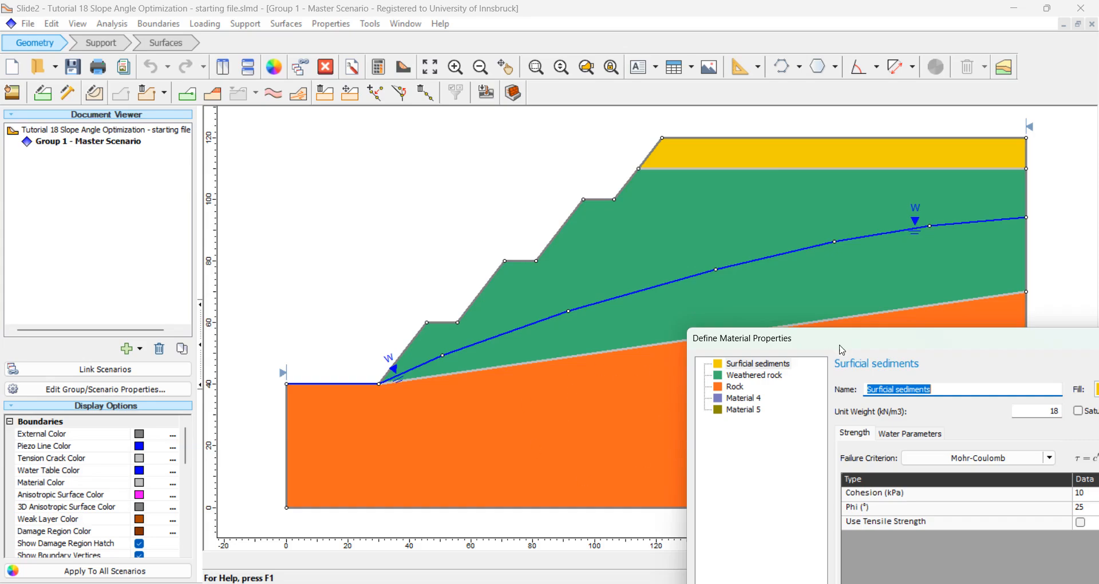
pyautogui.moveTo(841, 347); pyautogui.dragTo(605, 272)
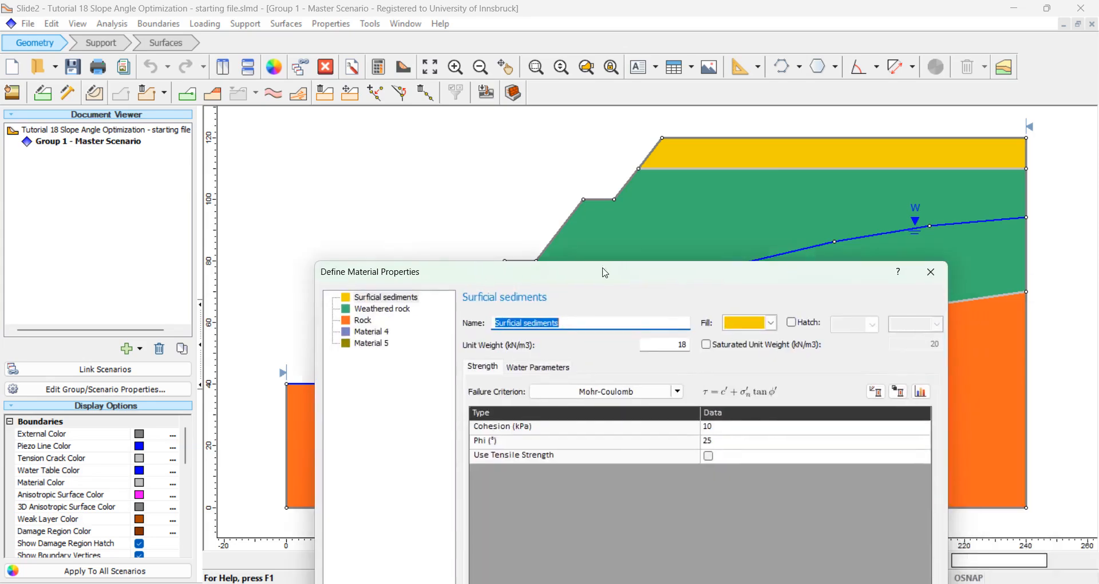
pyautogui.click(931, 276)
pyautogui.moveTo(695, 277)
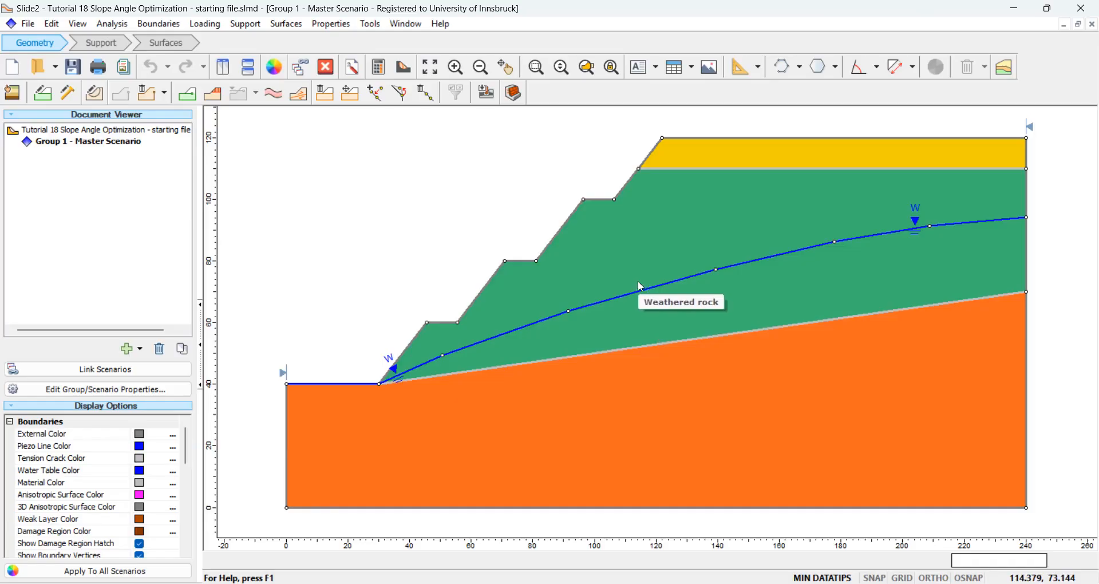
# Add an angle dimension between the line from the slope's crest to its toe and the horizontal through the toe
pyautogui.click(371, 26)
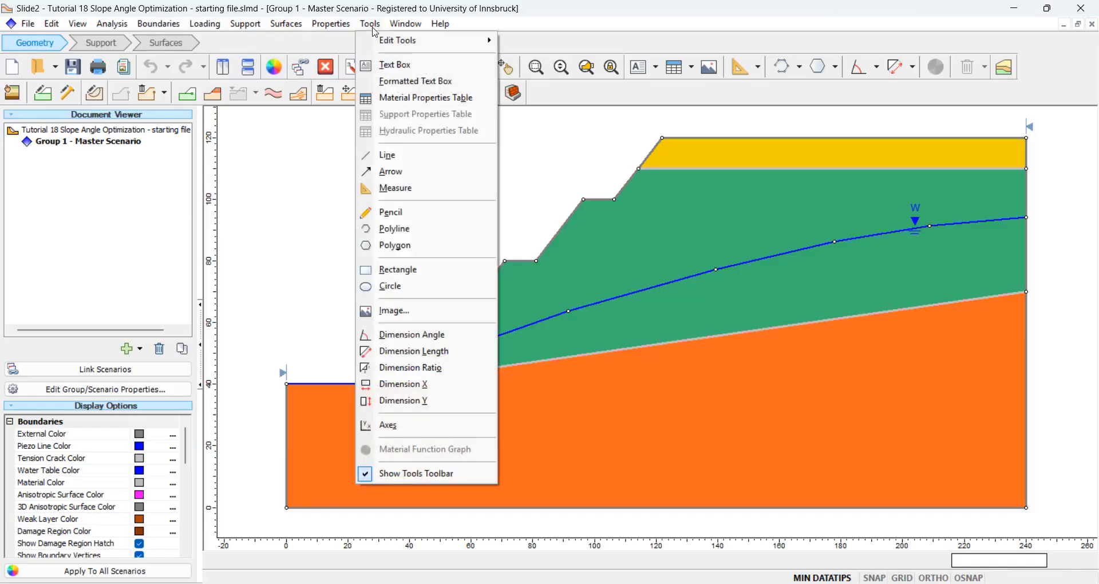
pyautogui.click(410, 336)
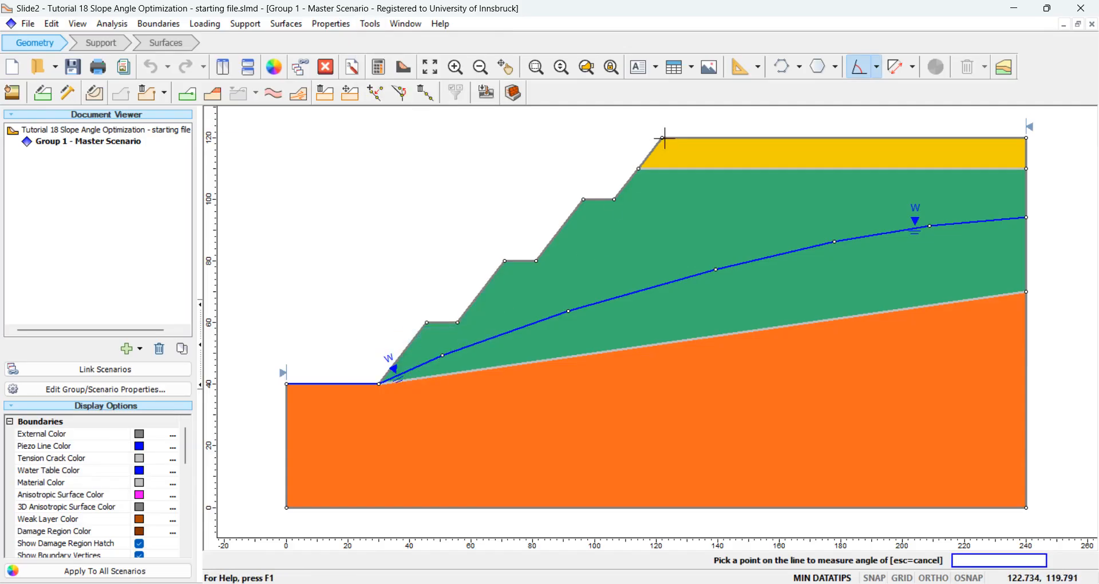
pyautogui.click(664, 137)
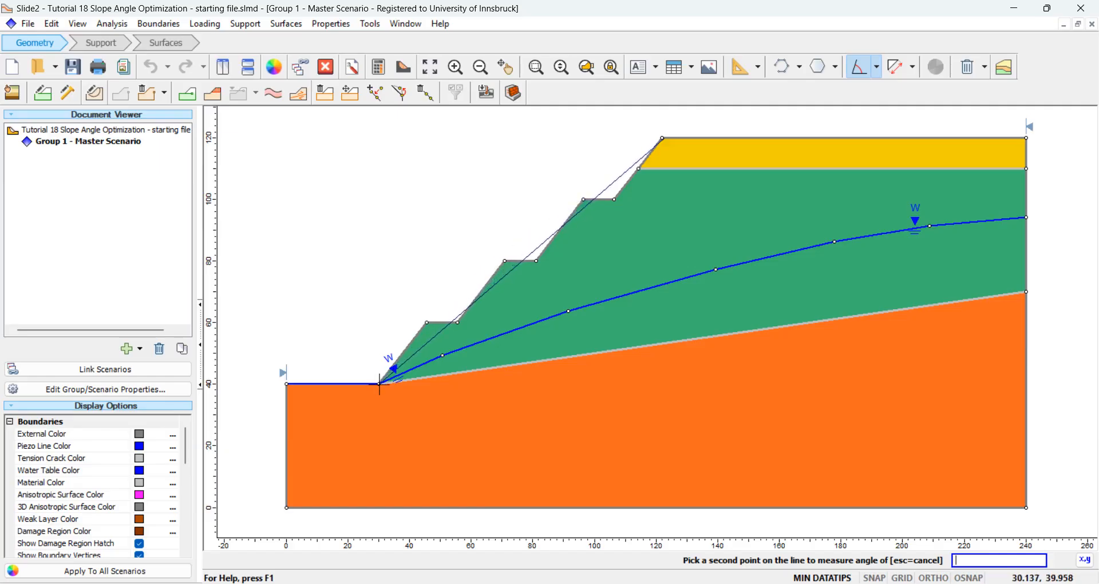
pyautogui.click(380, 384)
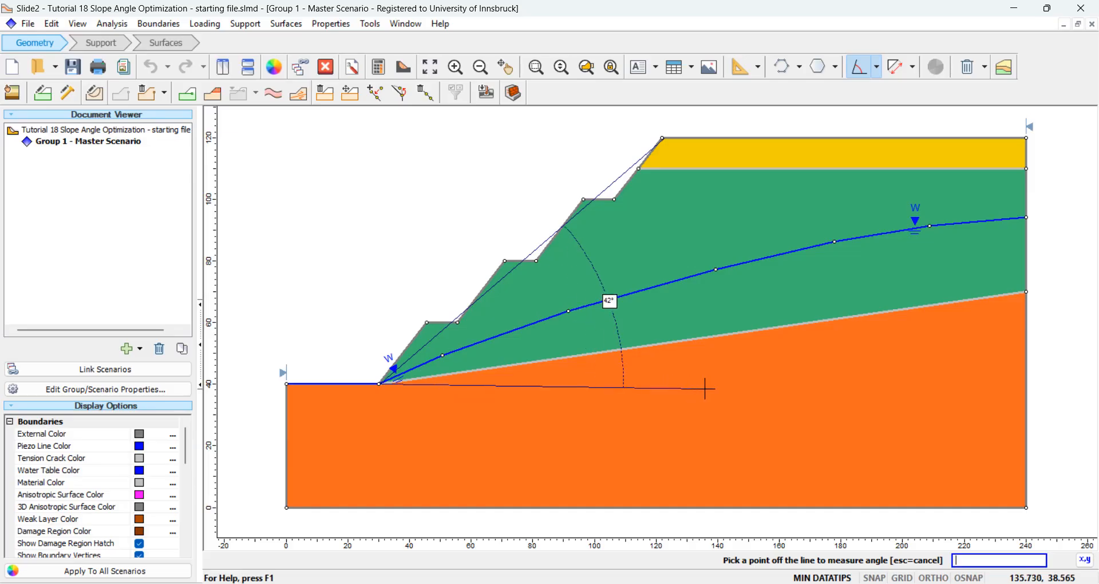
pyautogui.click(805, 385)
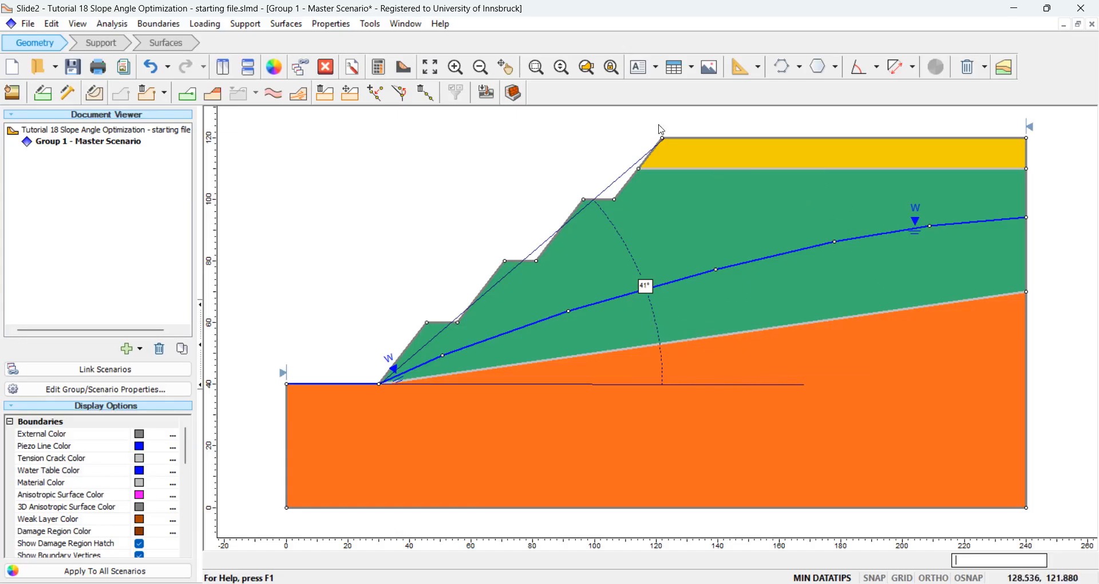
# Rerun the slope stability computation for the original slope, examine its Bishop simplified result, and close the results window
pyautogui.click(379, 67)
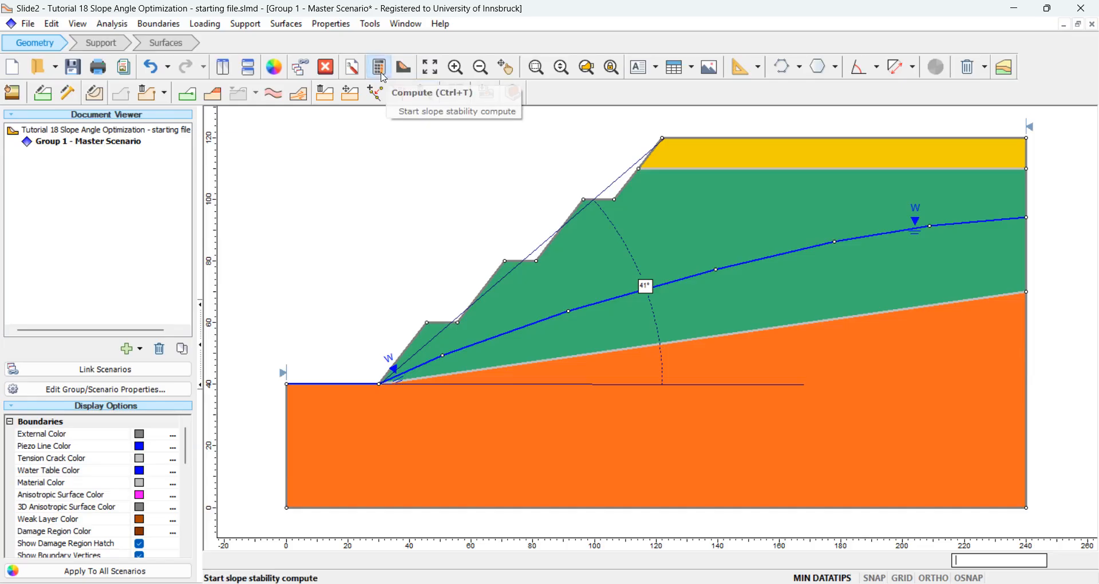
pyautogui.click(586, 326)
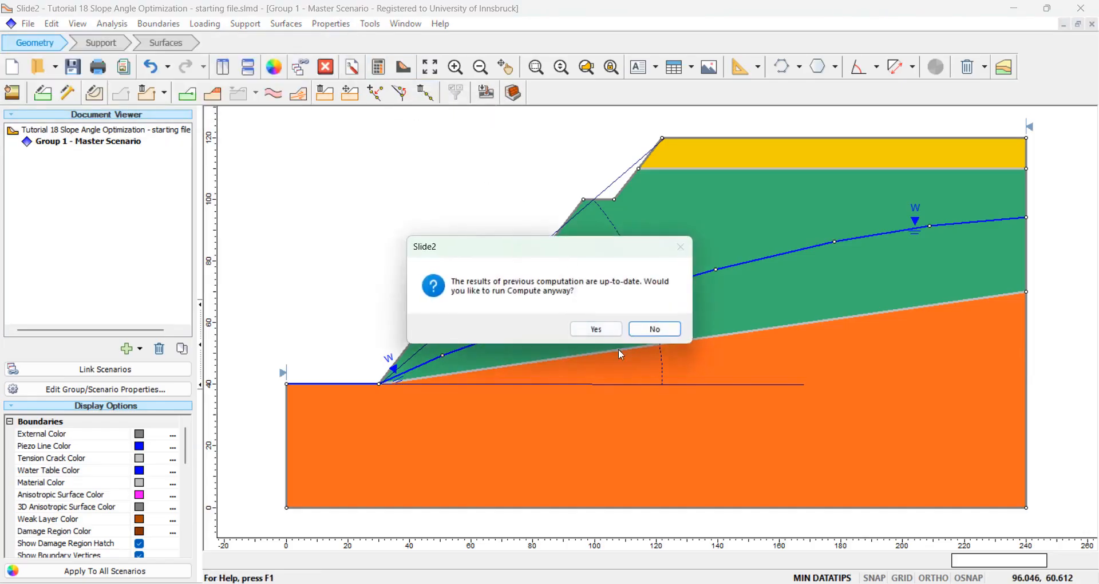
pyautogui.click(595, 329)
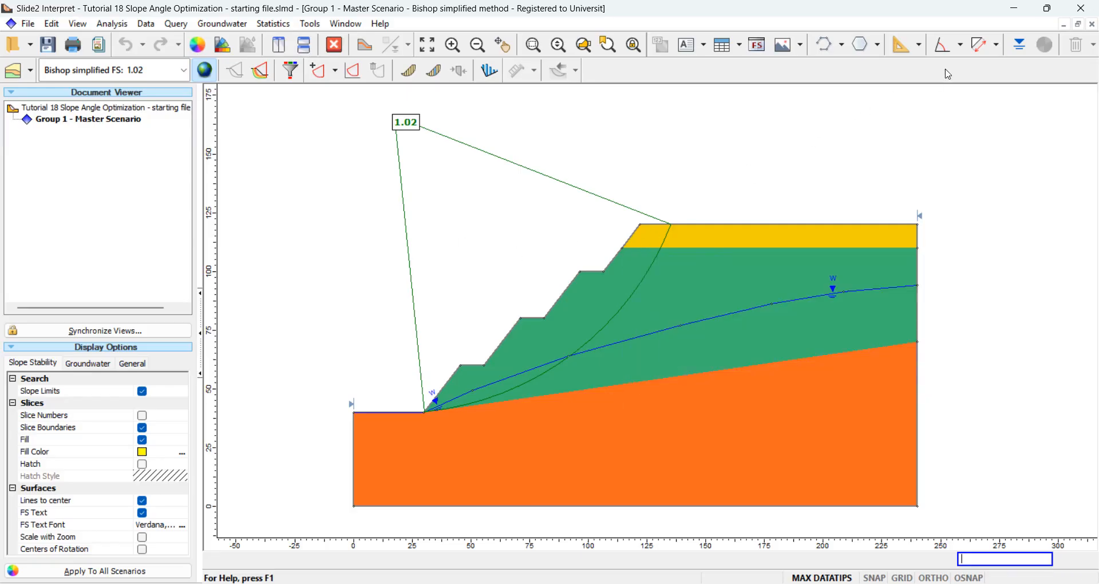
pyautogui.click(1080, 8)
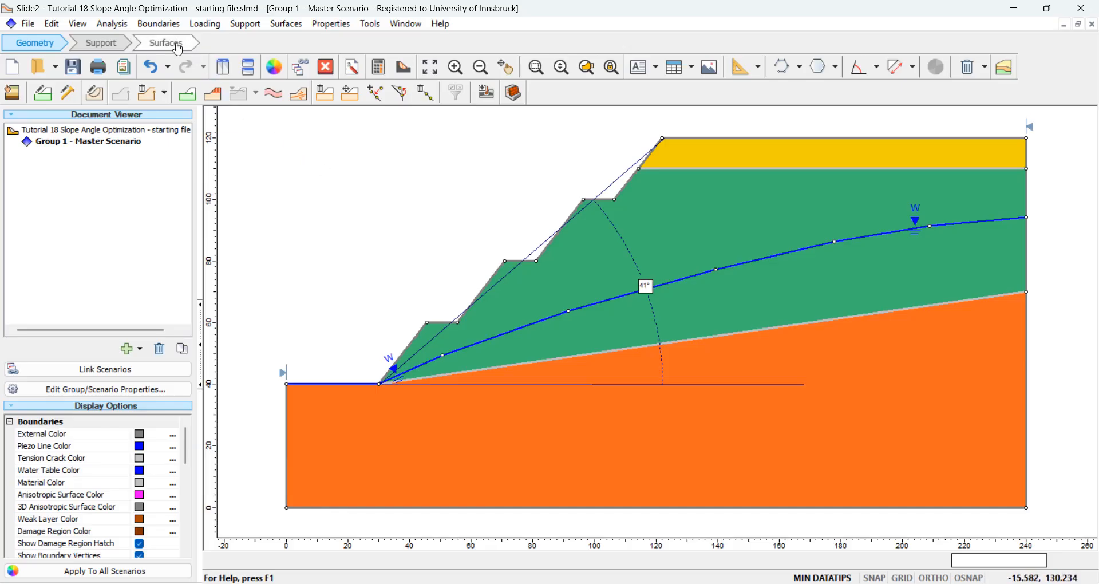
# Use the Slope Angle Wizard from the slope's toe to its crest to generate 4 horizontally projected groups in clockwise increments of 4°
pyautogui.click(166, 28)
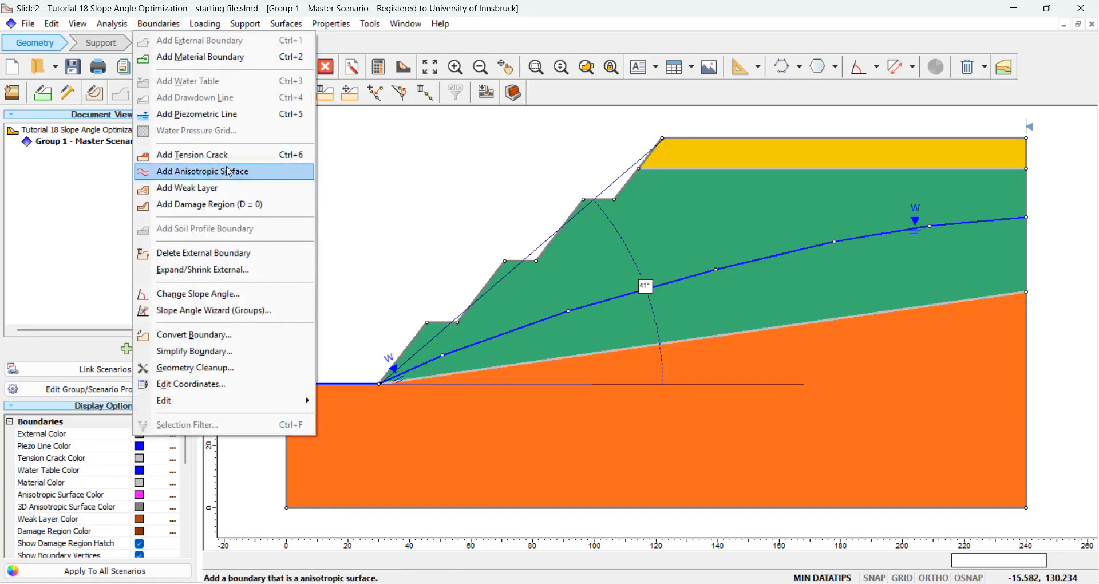
pyautogui.click(206, 317)
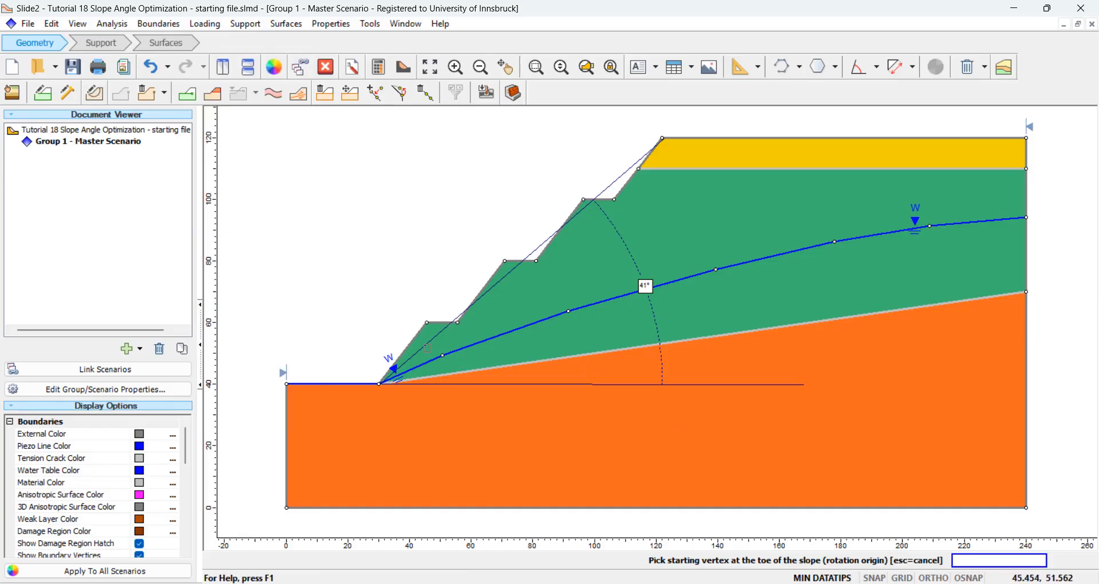
pyautogui.click(380, 383)
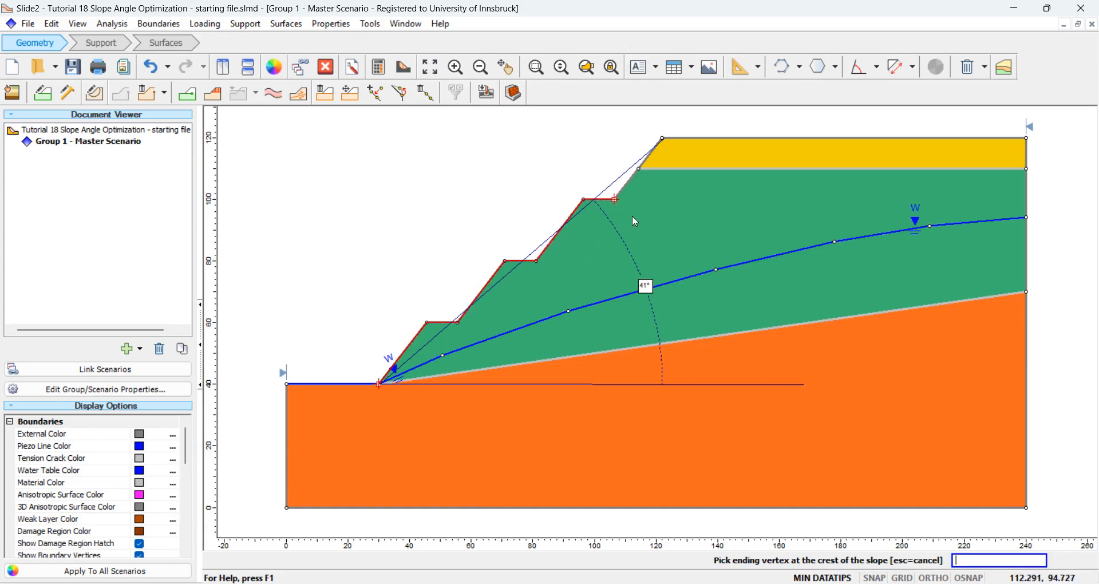
pyautogui.click(664, 138)
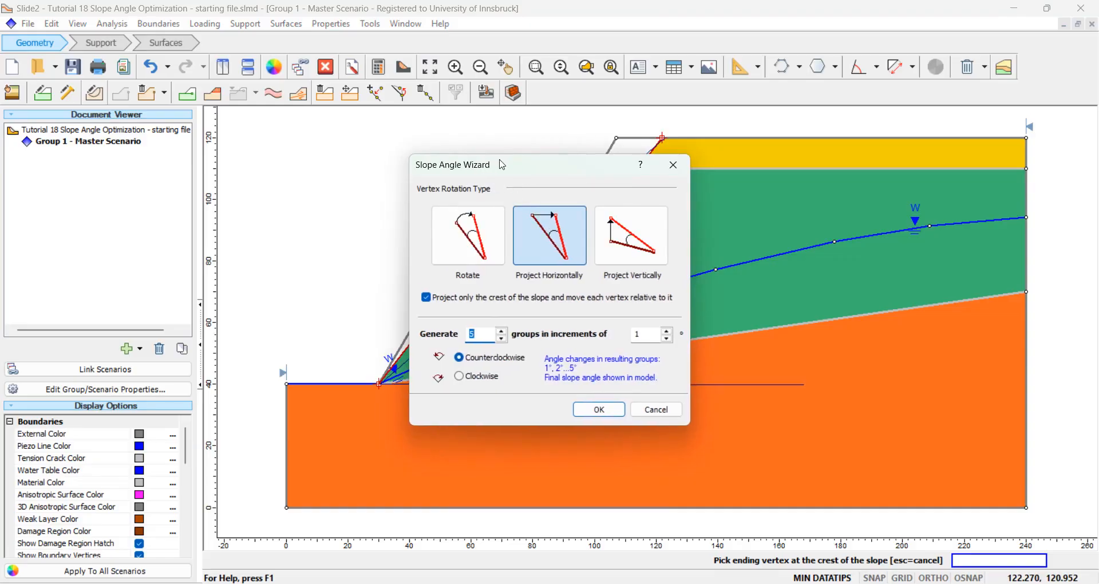
pyautogui.moveTo(503, 165); pyautogui.dragTo(489, 151)
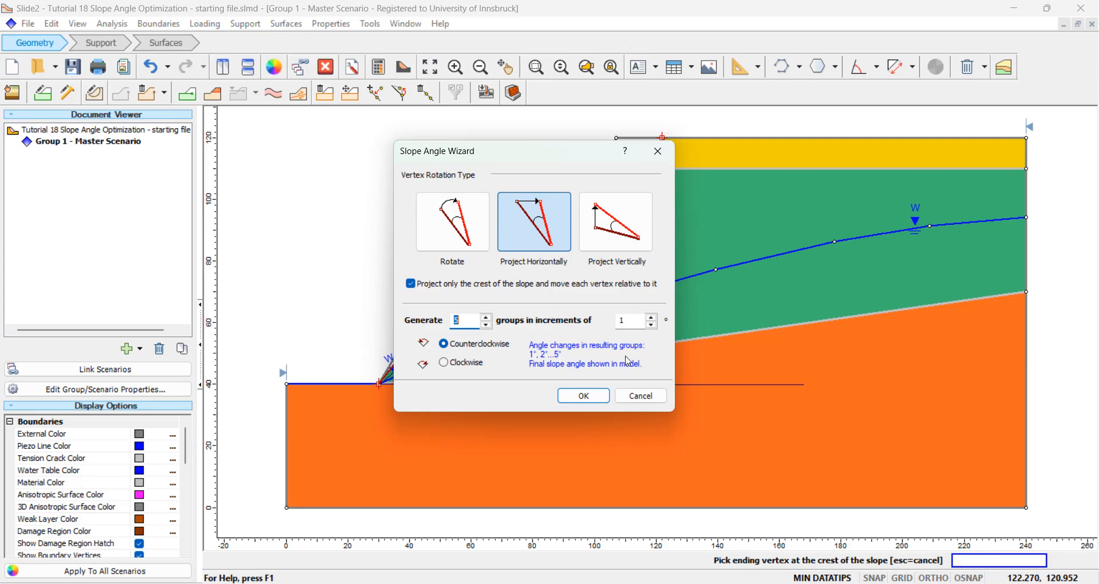
pyautogui.click(475, 365)
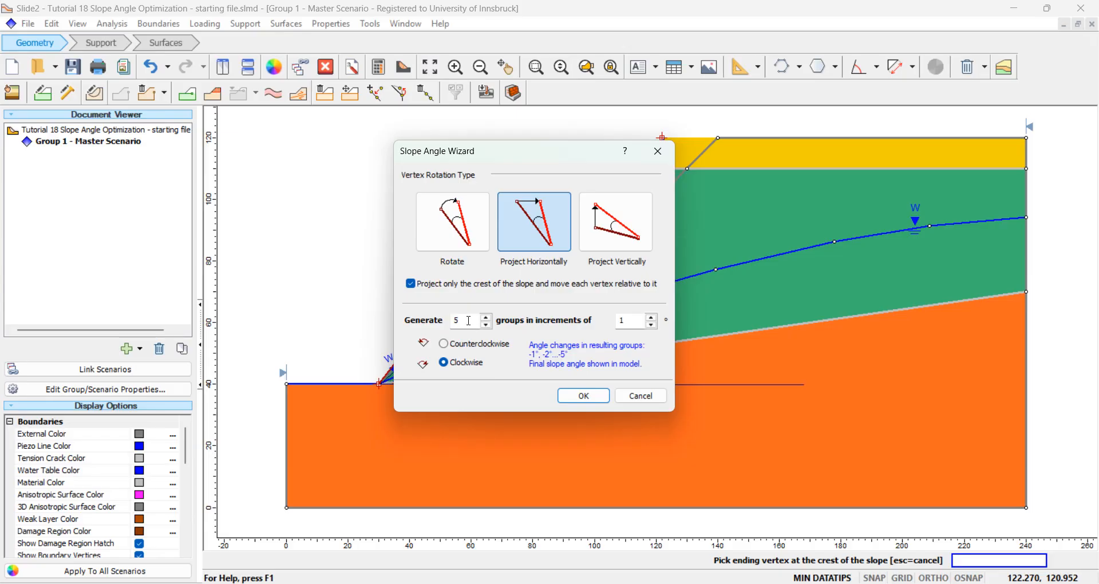
pyautogui.moveTo(468, 320); pyautogui.dragTo(455, 319)
pyautogui.write('4')
pyautogui.press('Tab')
pyautogui.write('4')
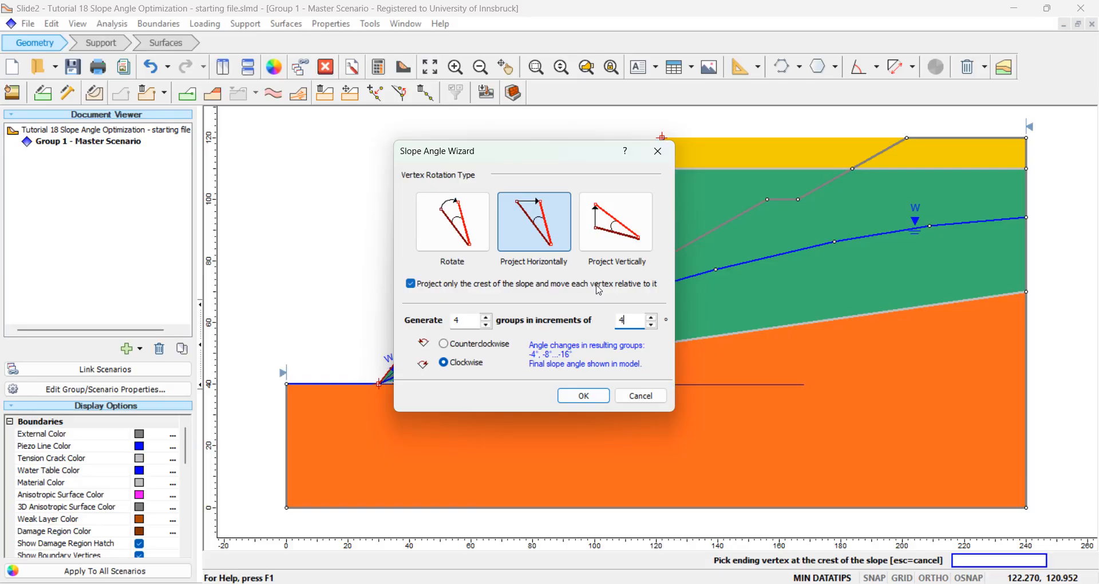
pyautogui.click(589, 397)
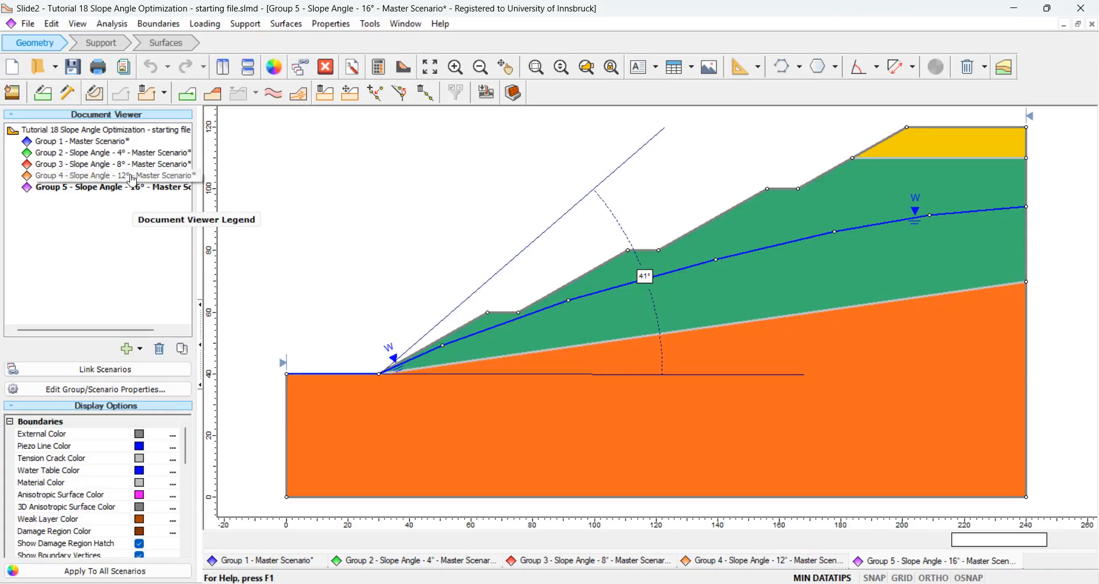
# In Group 2 (Slope Angle - 4°), move the angle dimension's upper end point to the new slope crest
pyautogui.moveTo(139, 166); pyautogui.dragTo(139, 196)
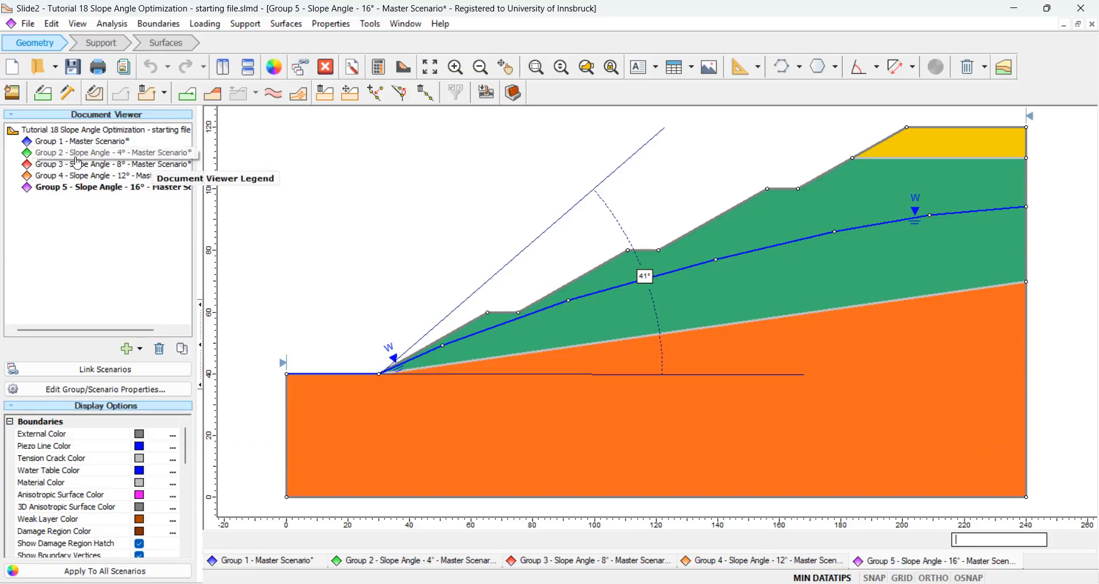
pyautogui.click(134, 154)
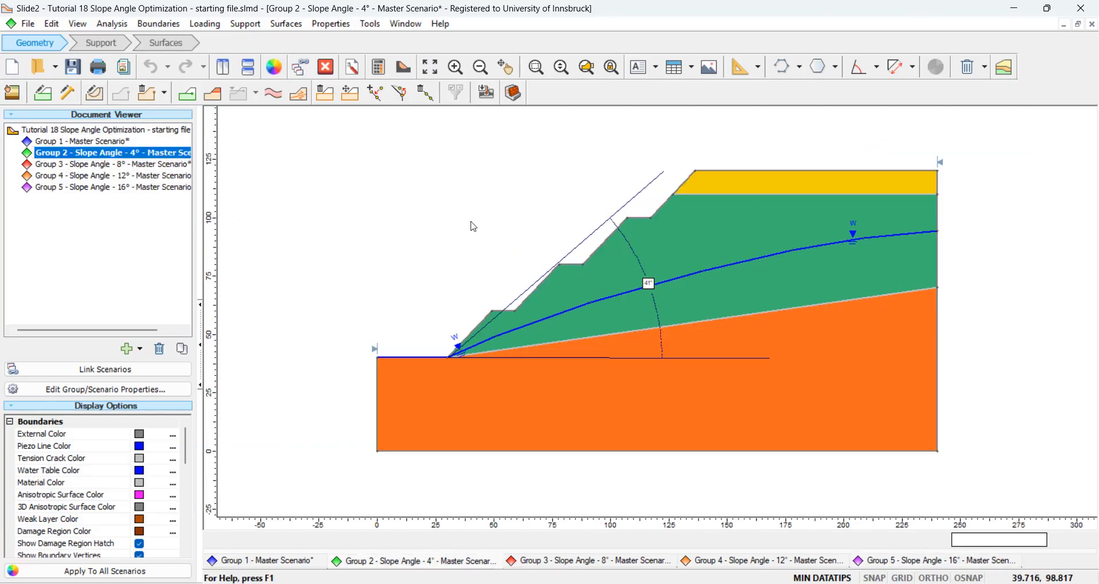
pyautogui.rightClick(623, 206)
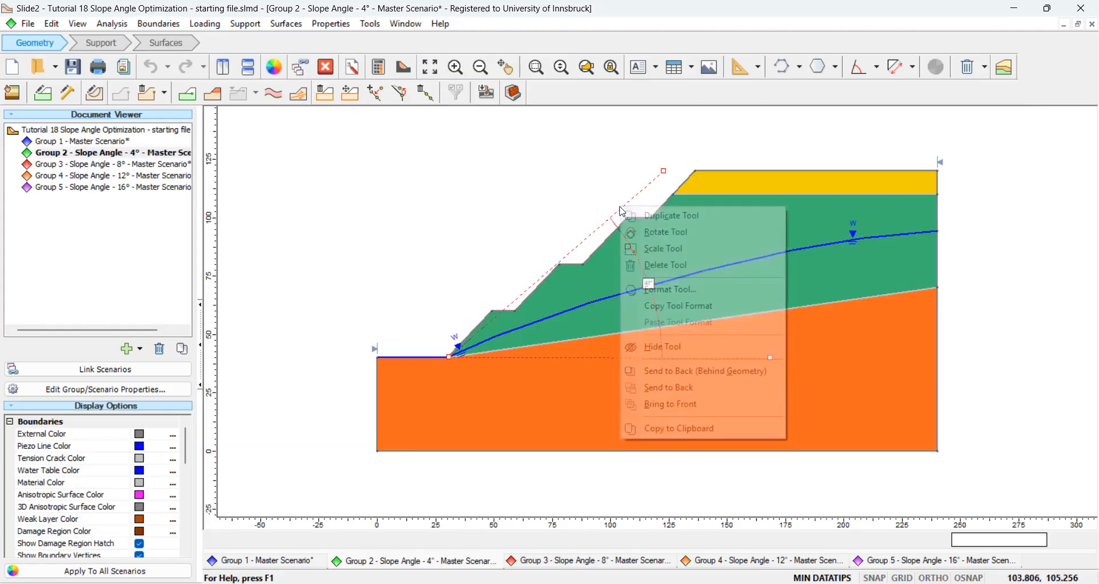
pyautogui.click(664, 171)
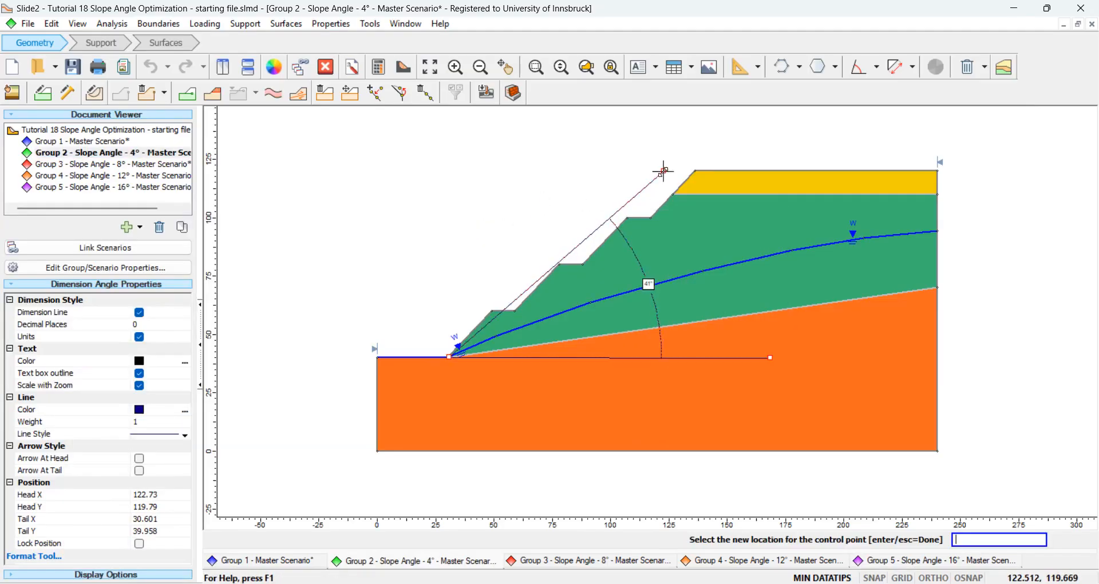
pyautogui.click(696, 169)
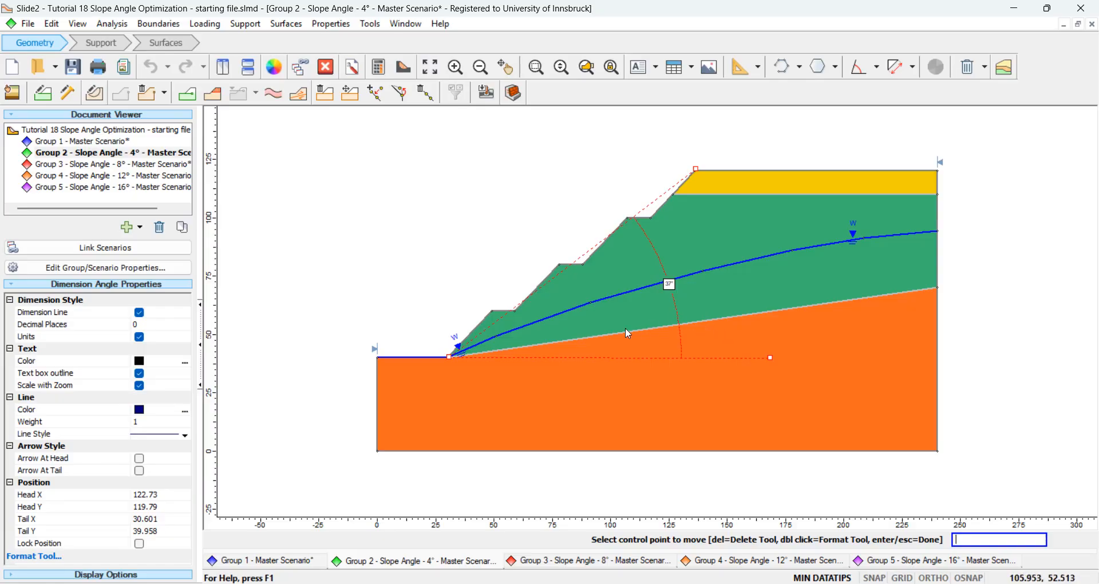
# In Group 3 (Slope Angle - 8°), move the angle dimension's upper end point to the new slope crest
pyautogui.click(131, 167)
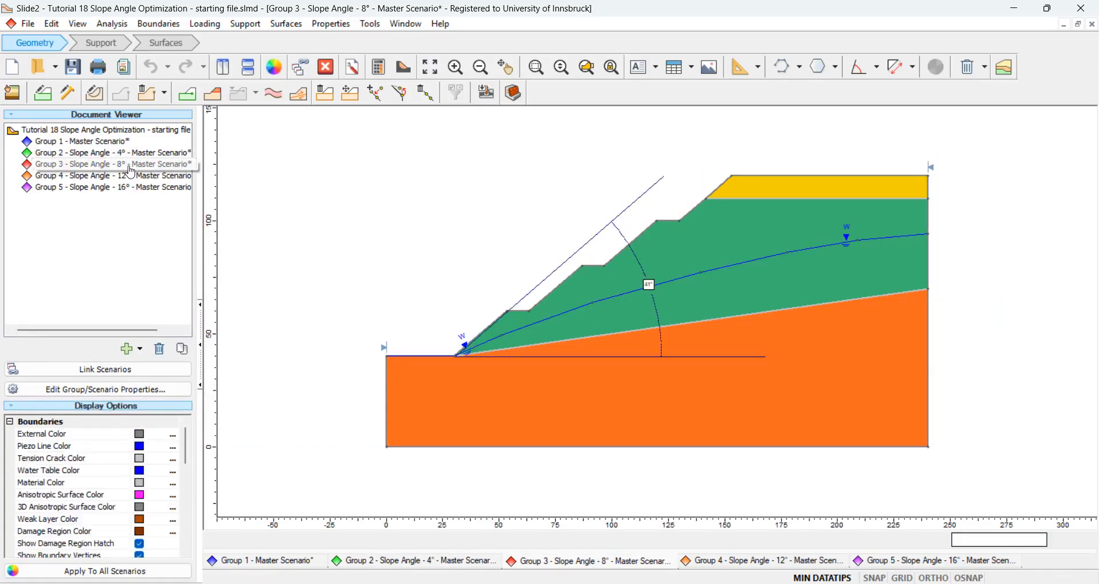
pyautogui.rightClick(658, 184)
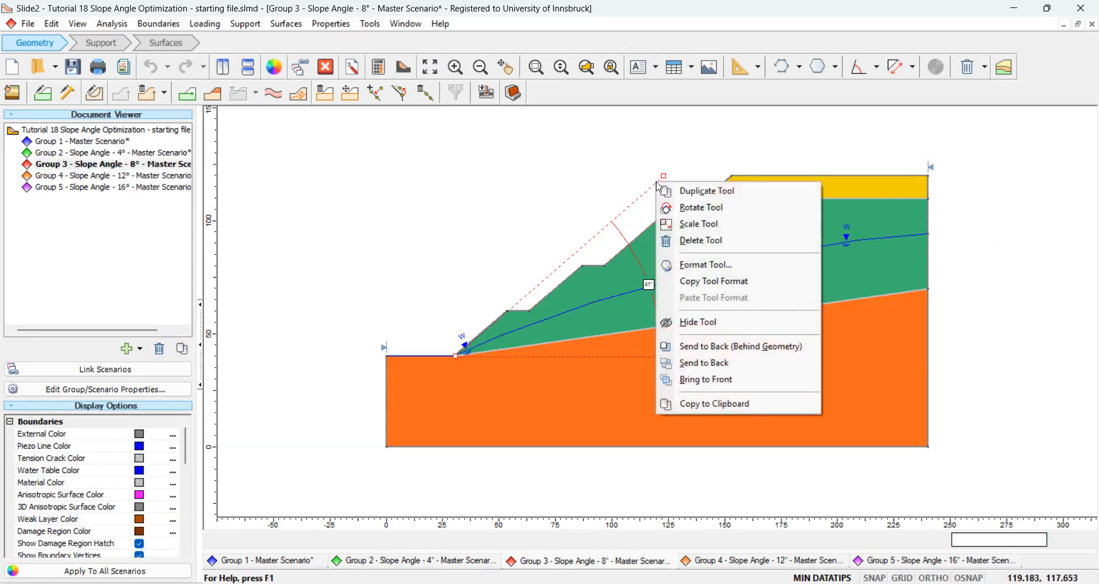
pyautogui.click(664, 177)
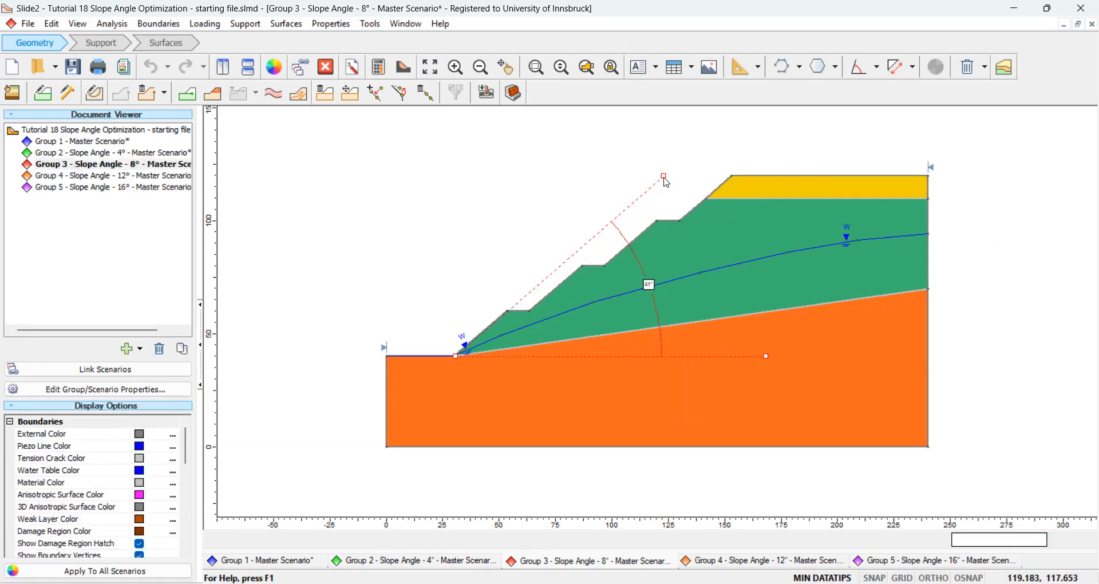
pyautogui.click(734, 174)
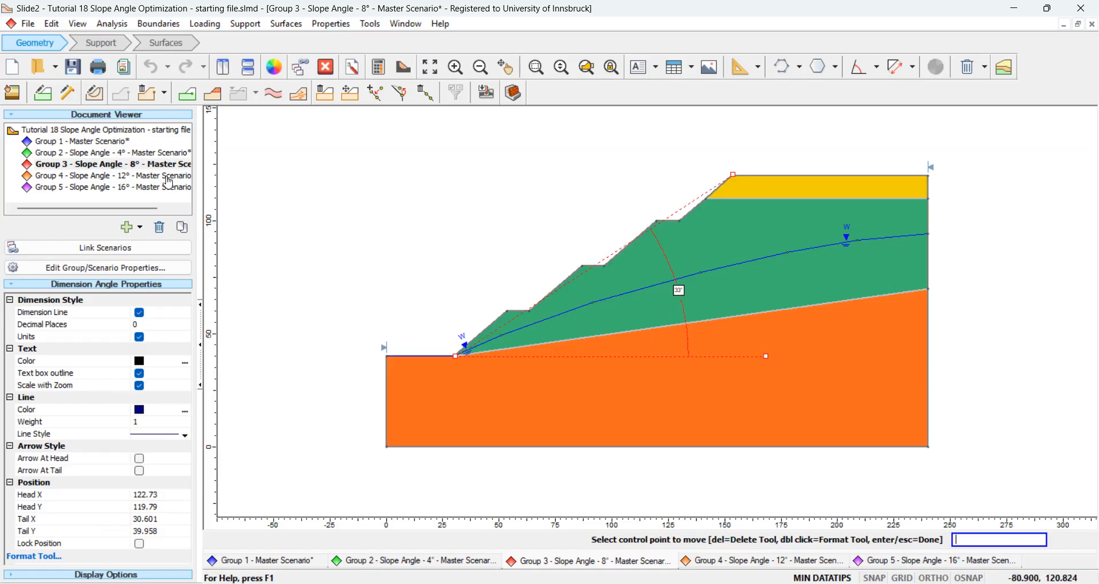
# In Group 4 (Slope Angle - 12°), move the angle dimension's upper end point to the new slope crest
pyautogui.click(168, 178)
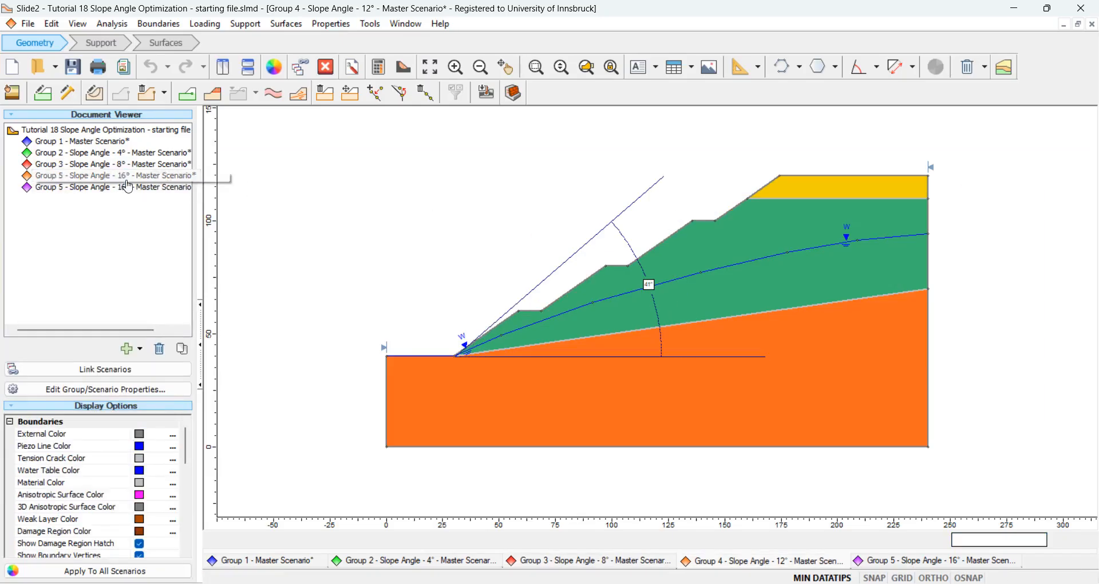
pyautogui.click(658, 188)
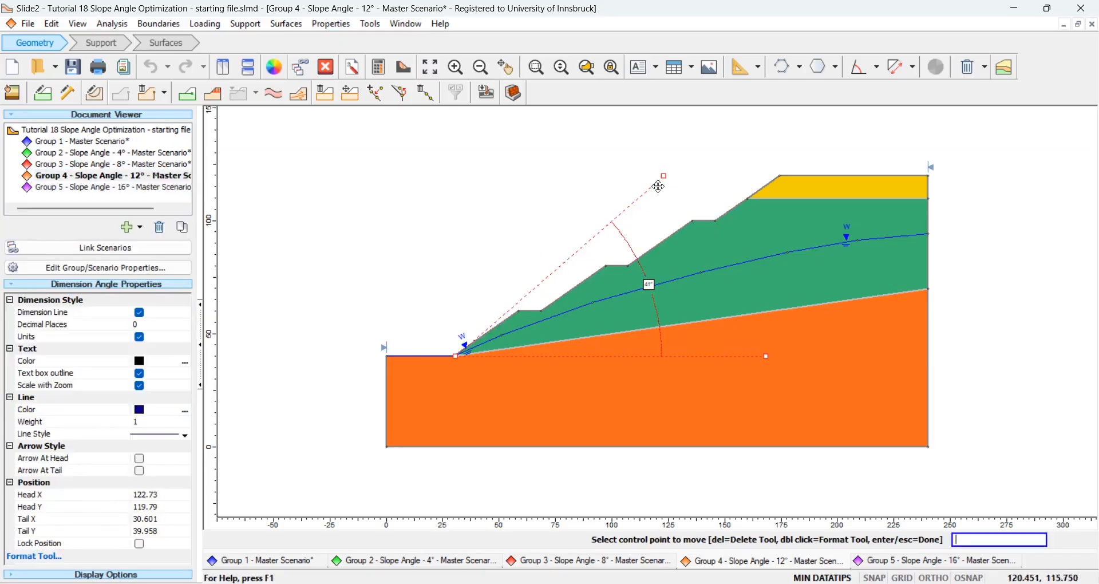
pyautogui.click(663, 176)
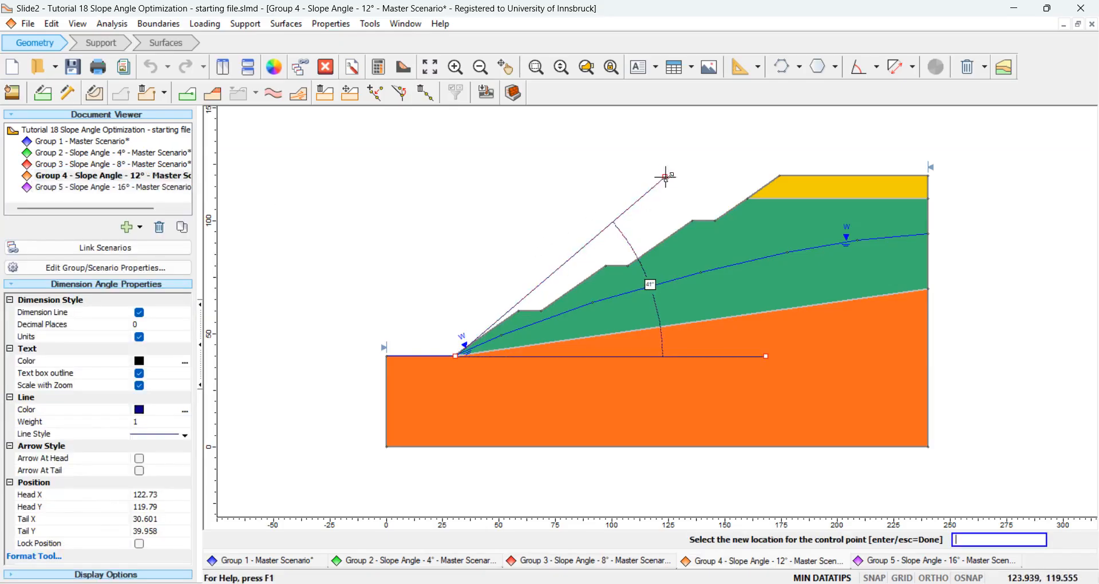
pyautogui.click(779, 174)
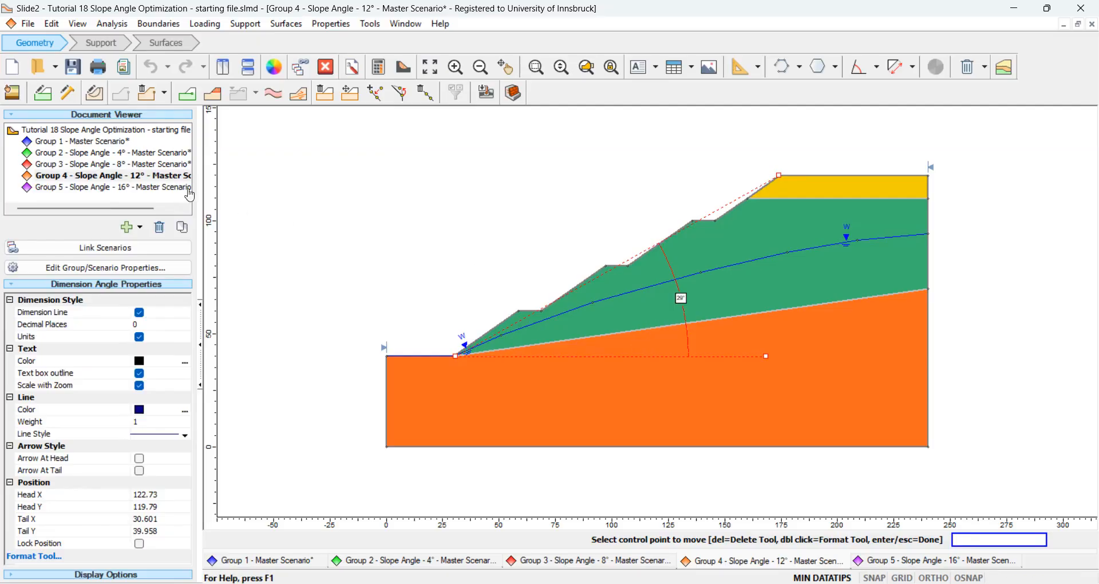
# In Group 5 (Slope Angle - 16°), move the angle dimension's upper end point to the new slope crest
pyautogui.click(69, 189)
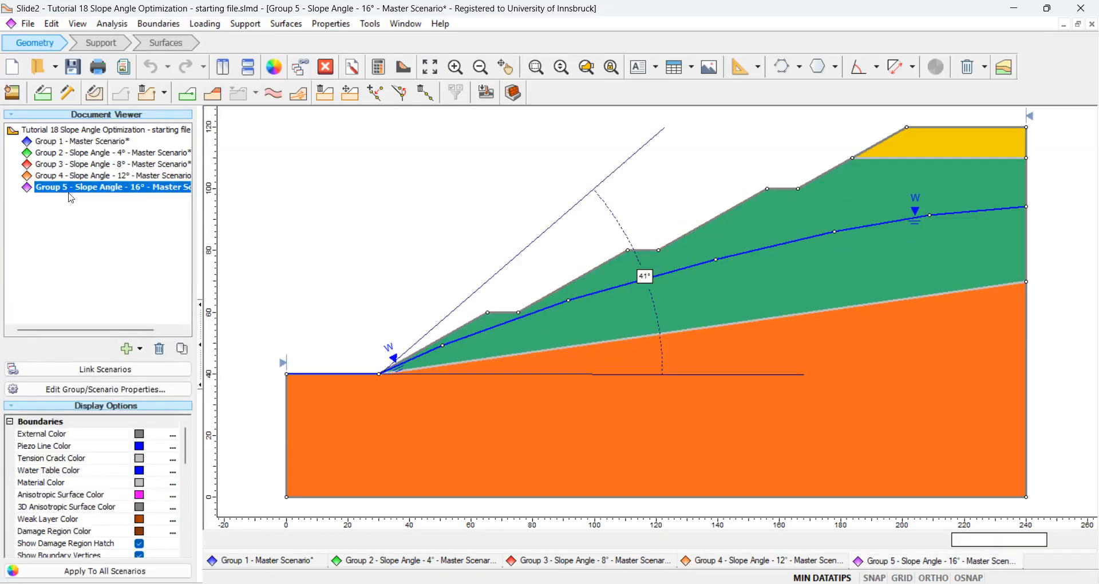
pyautogui.click(640, 149)
pyautogui.click(663, 128)
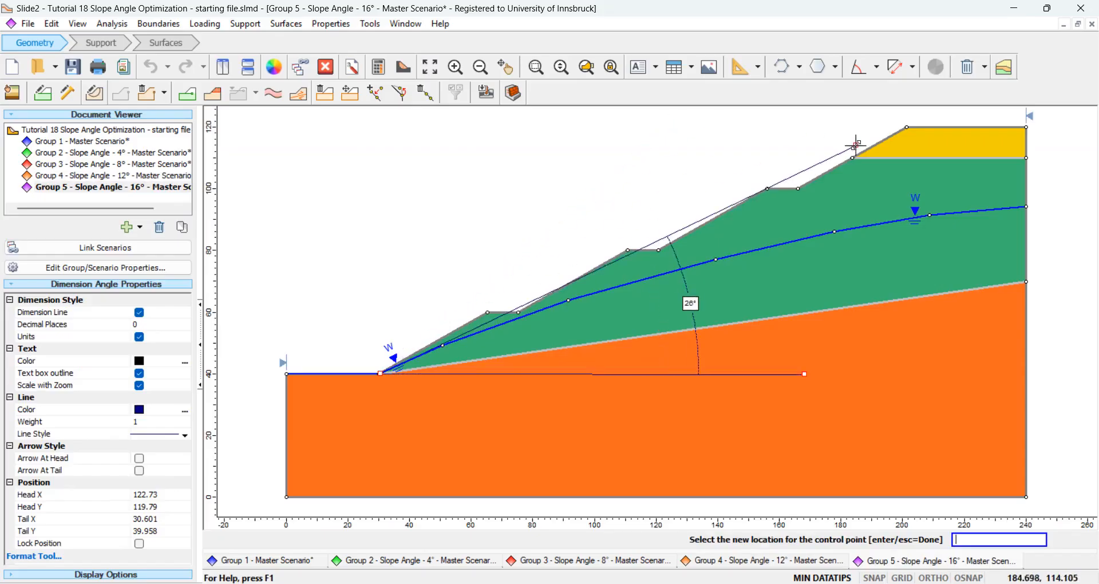
pyautogui.click(907, 126)
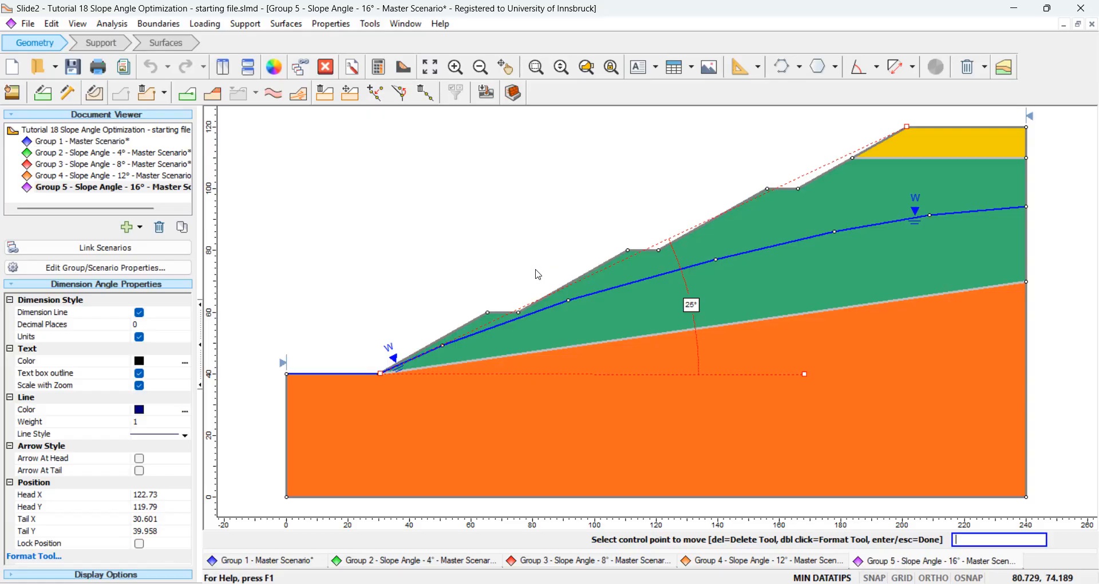
# Save the model and compute the slope stability of Groups 2 to 5
pyautogui.click(387, 78)
pyautogui.click(590, 325)
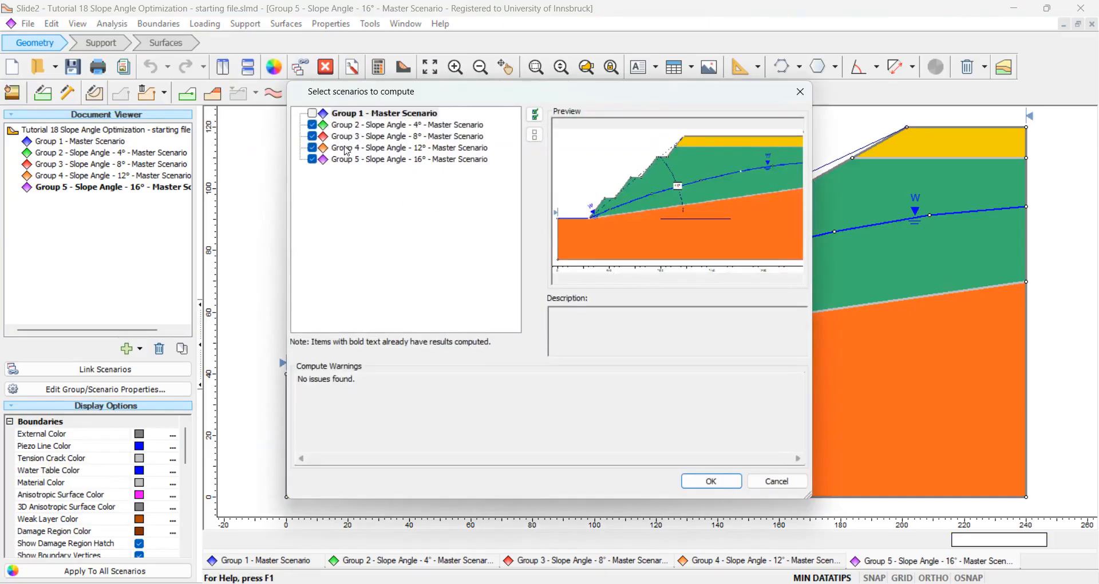
pyautogui.click(712, 482)
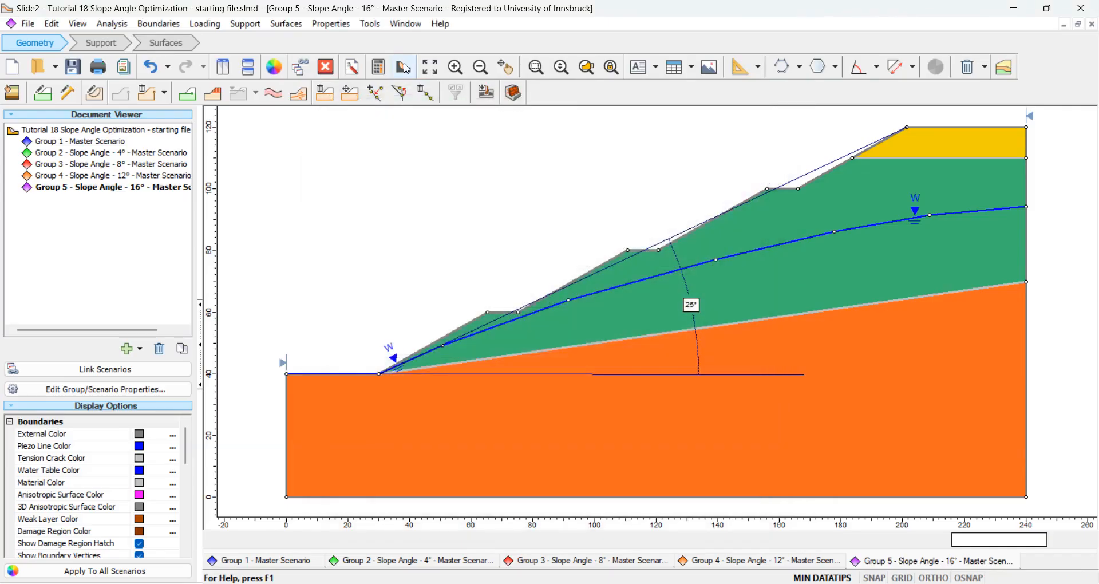
# Open only the results of Groups 2 to 5 in Slide2 Interpret and tile their views for comparison
pyautogui.click(406, 68)
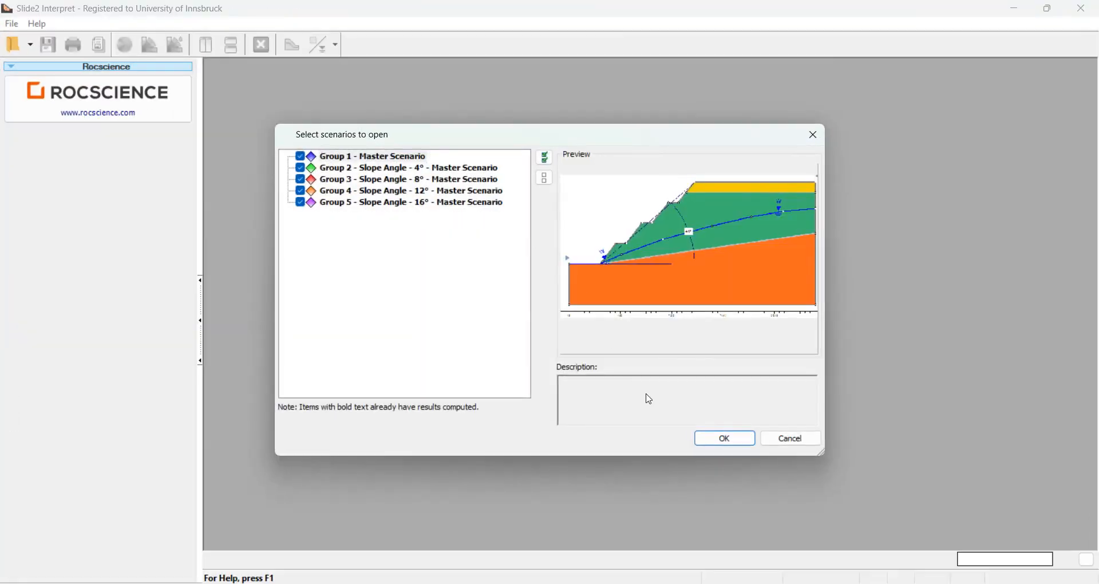
pyautogui.click(301, 156)
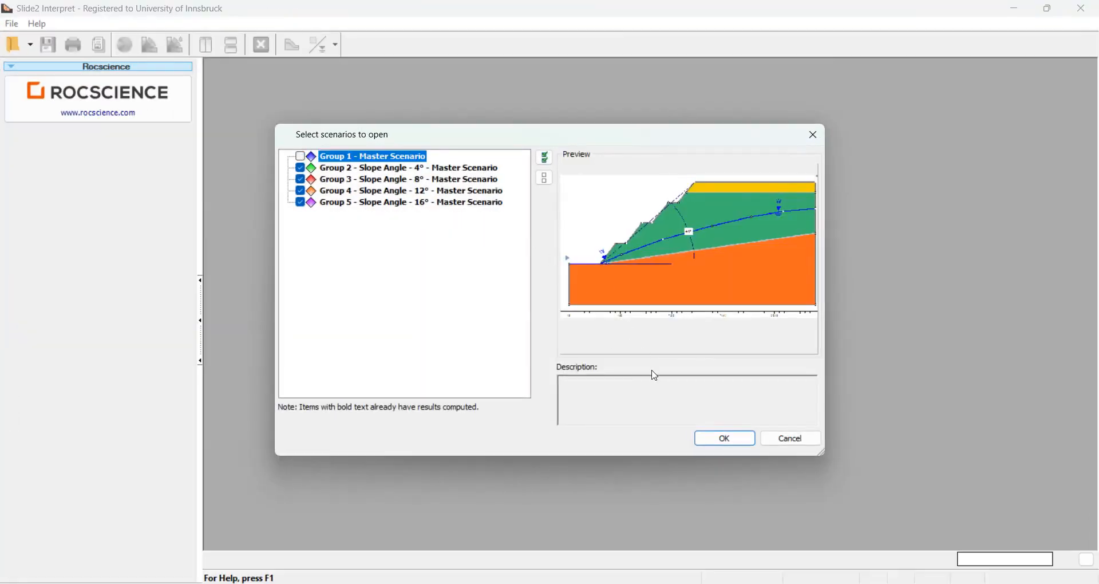
pyautogui.click(726, 439)
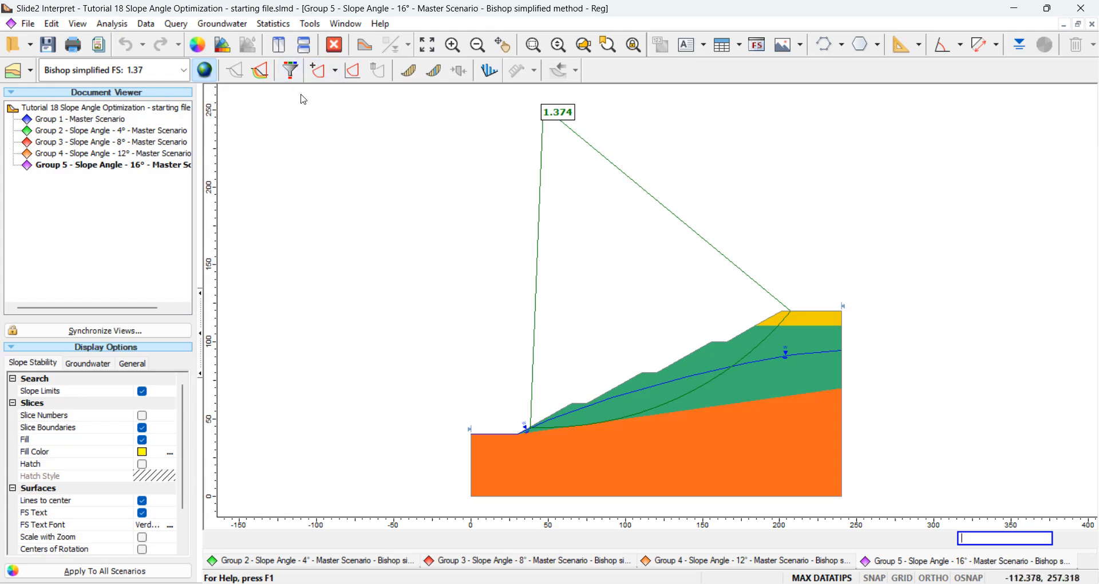
pyautogui.click(280, 46)
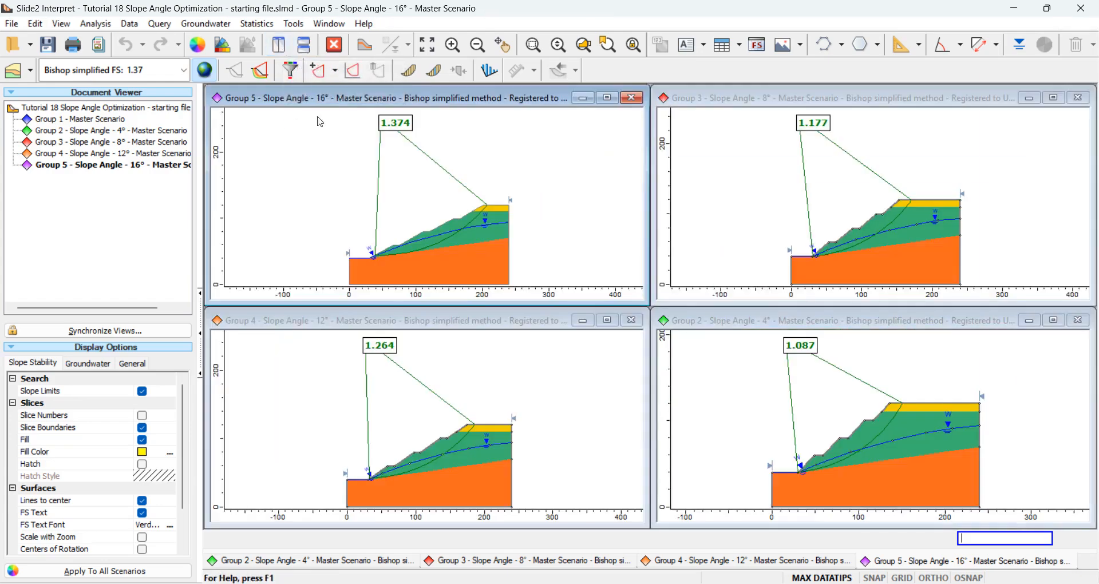
# Set the legend number format of the Group 5 (Slope Angle - 16°) view to 2 decimal places
pyautogui.click(61, 23)
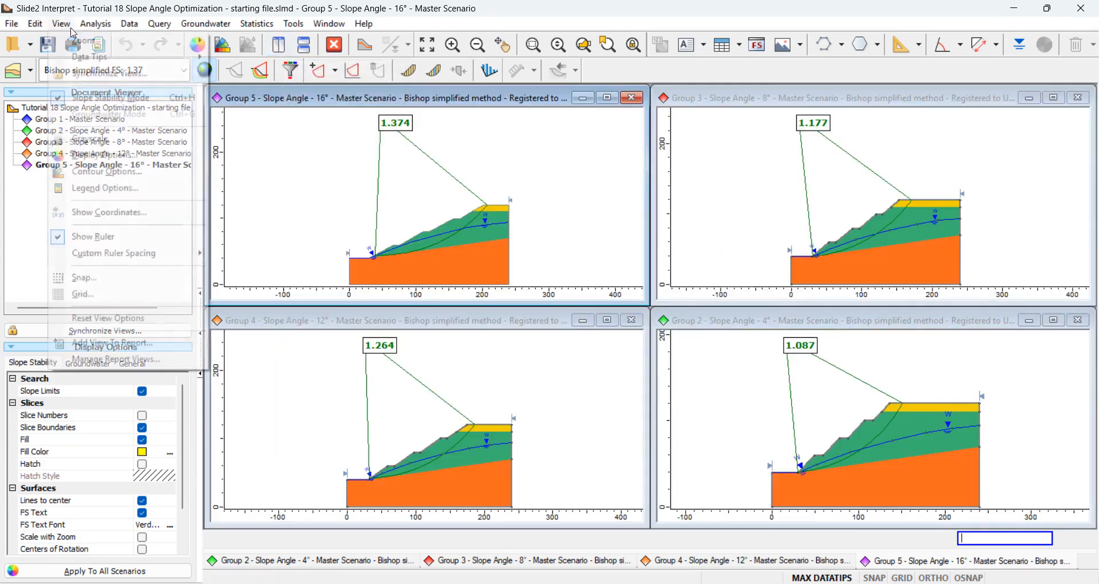
pyautogui.click(108, 187)
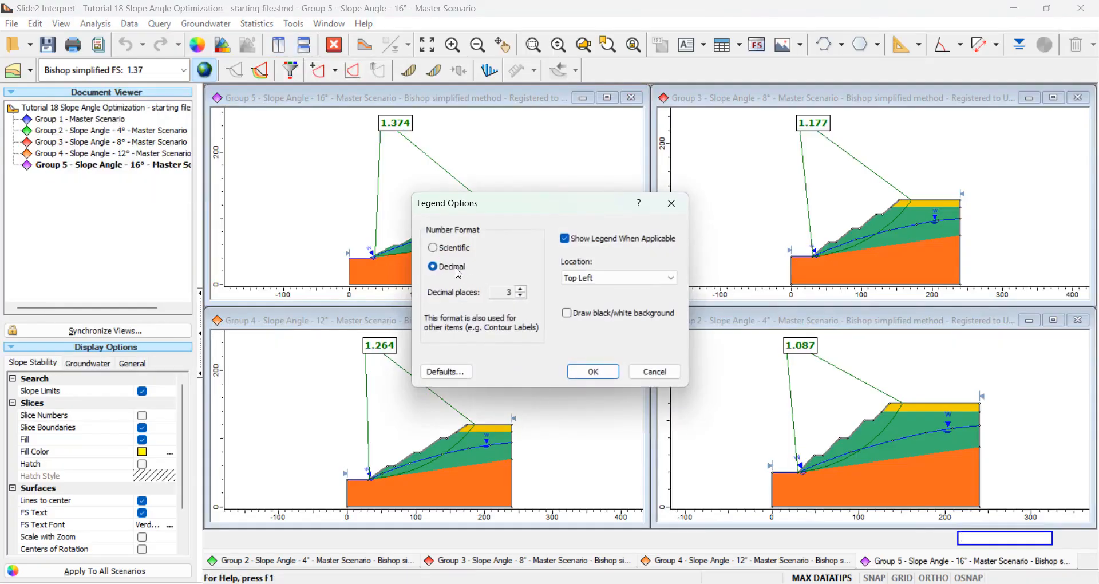
pyautogui.click(521, 295)
pyautogui.click(594, 372)
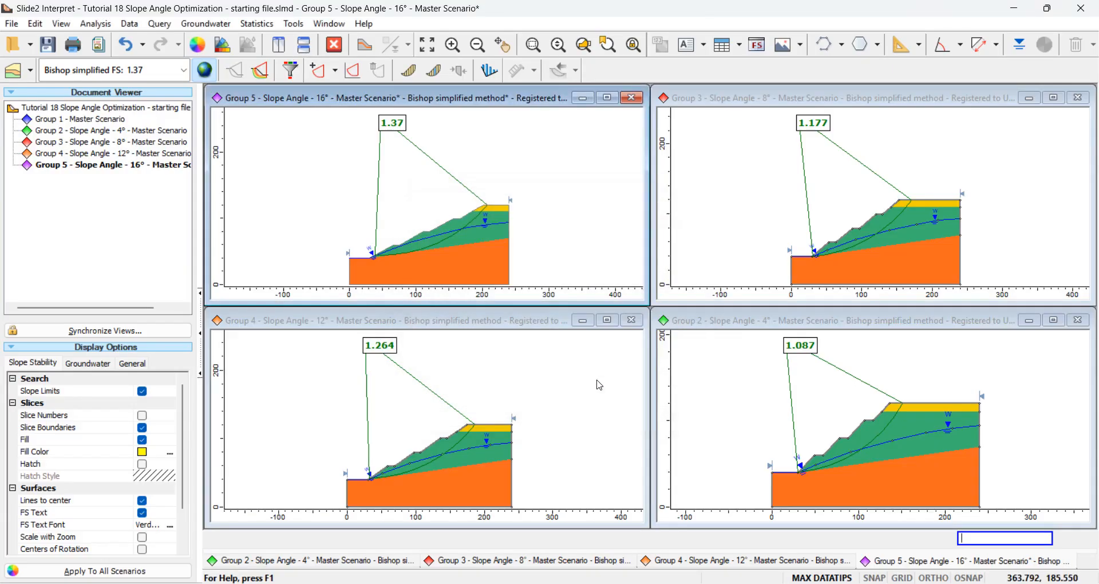
pyautogui.moveTo(488, 247)
pyautogui.moveTo(445, 262)
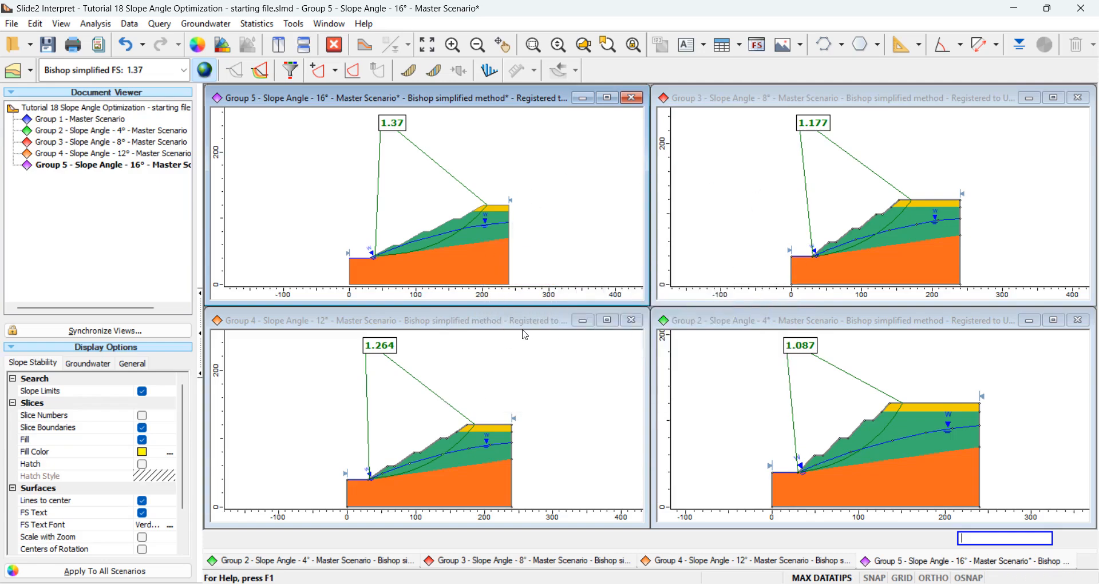
# Graph the factor of safety of Groups 2 to 5 by scenario name
pyautogui.click(129, 24)
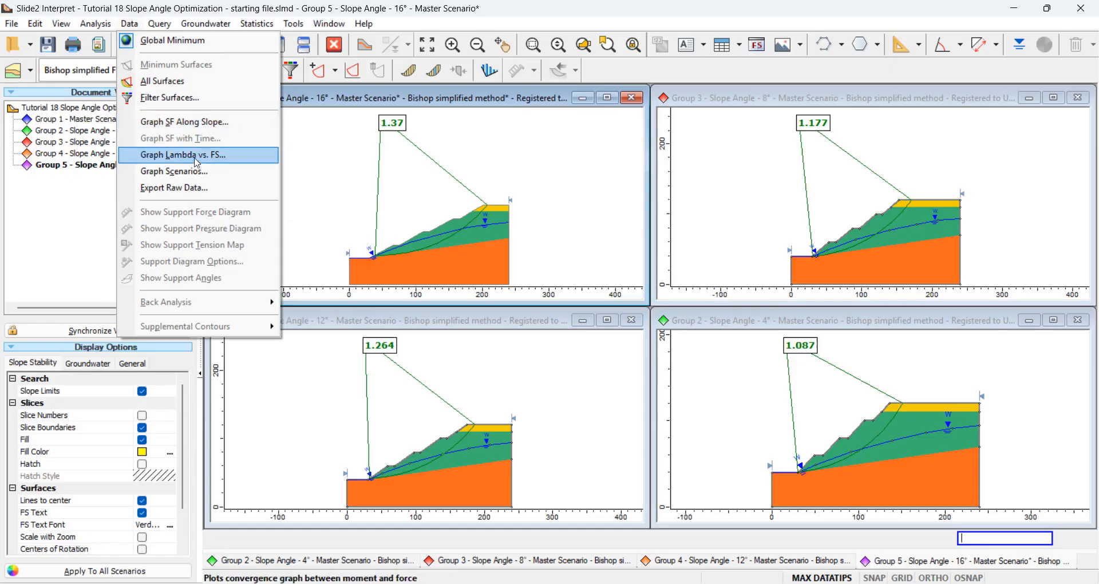
pyautogui.click(185, 177)
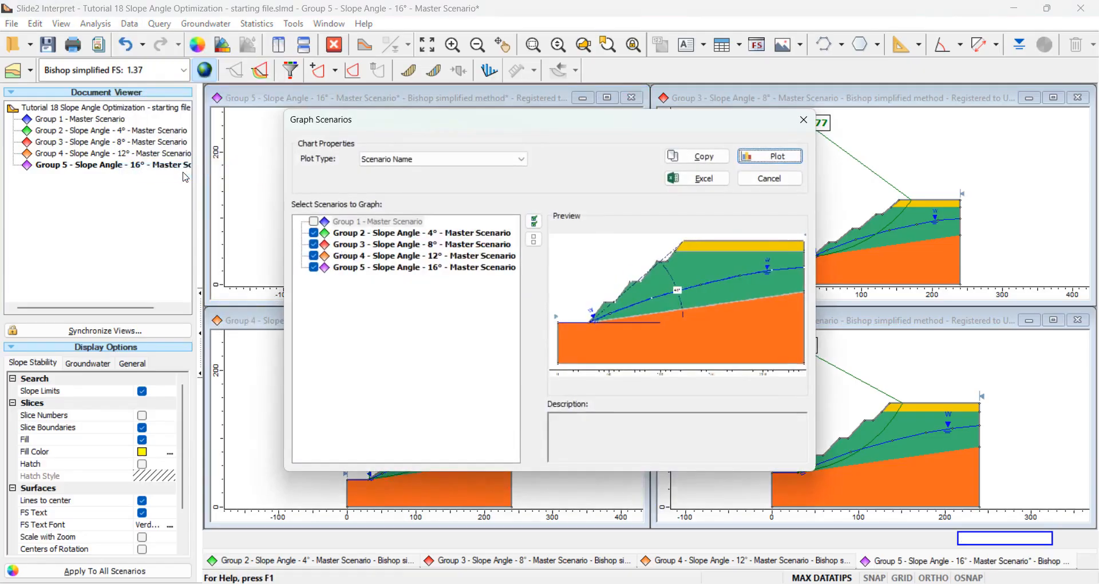
pyautogui.click(757, 163)
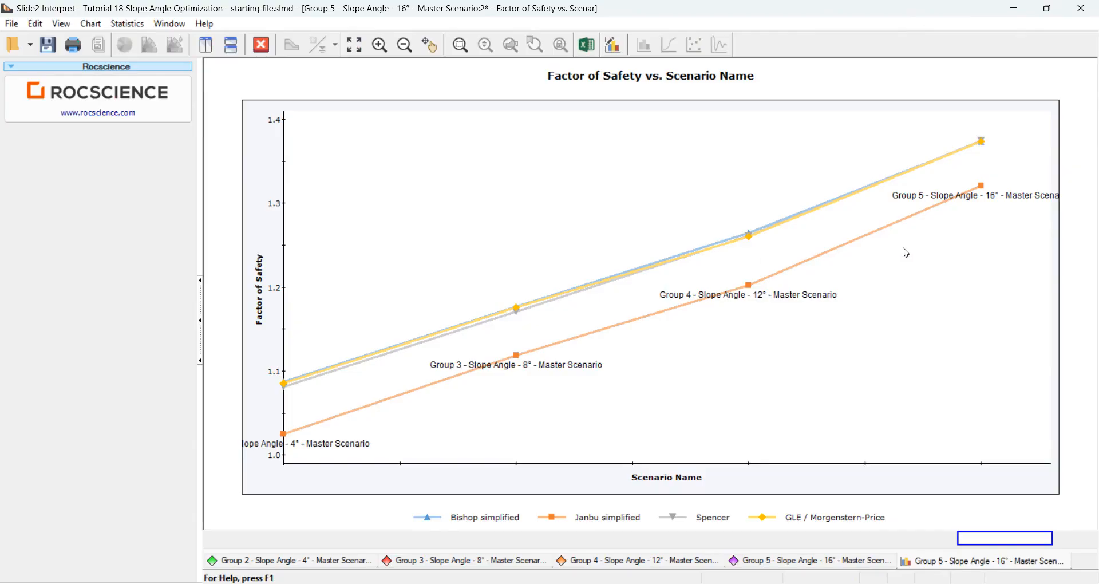
# Show the sampler on the factor of safety chart and read the upper curves at the Group 4 and Group 3 points
pyautogui.rightClick(835, 188)
pyautogui.moveTo(893, 217)
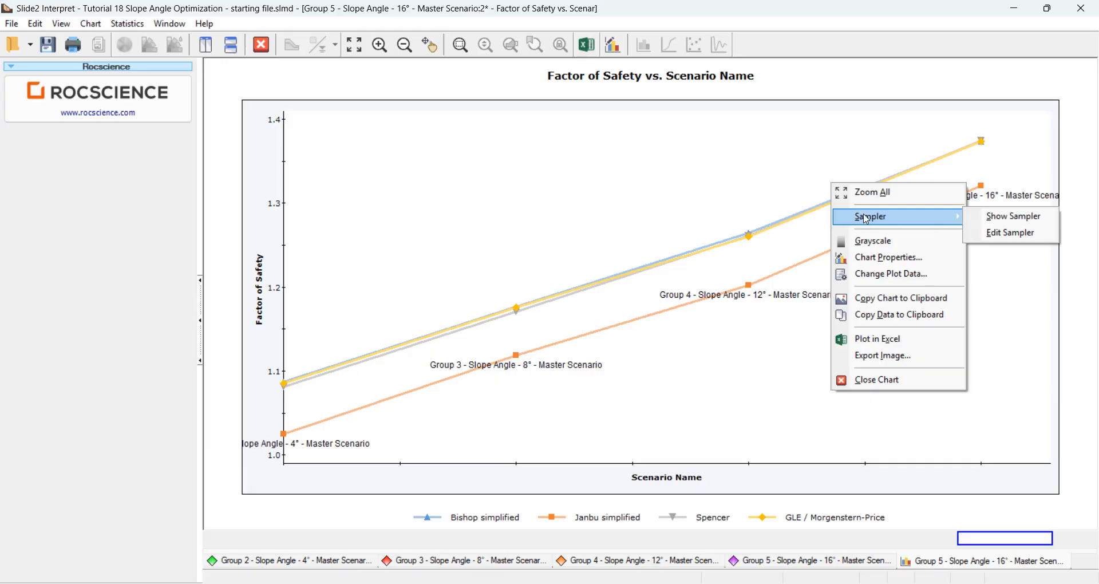
pyautogui.click(997, 216)
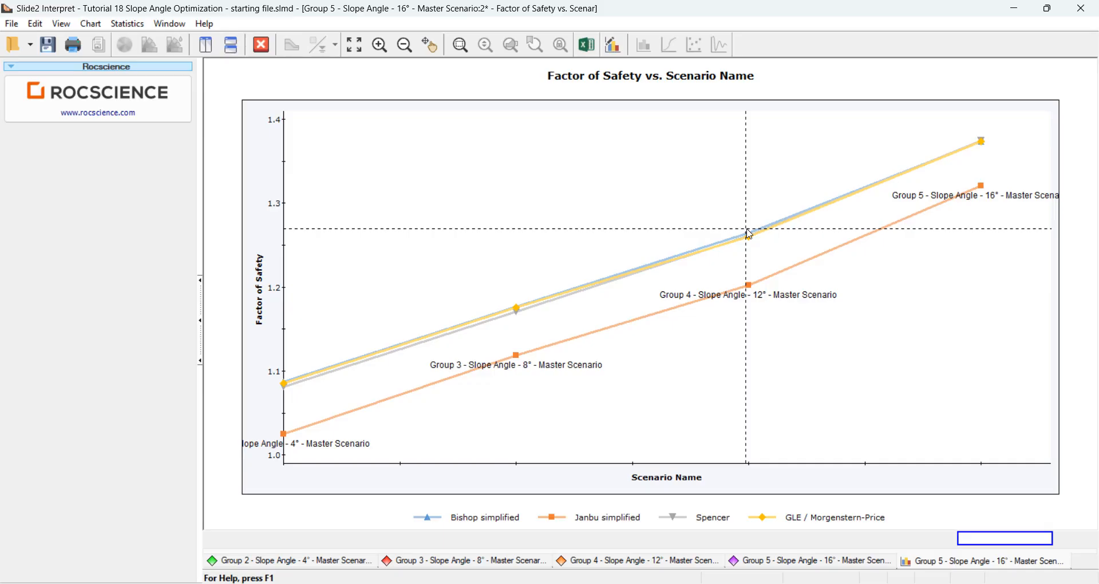
pyautogui.moveTo(747, 237)
pyautogui.moveTo(520, 307)
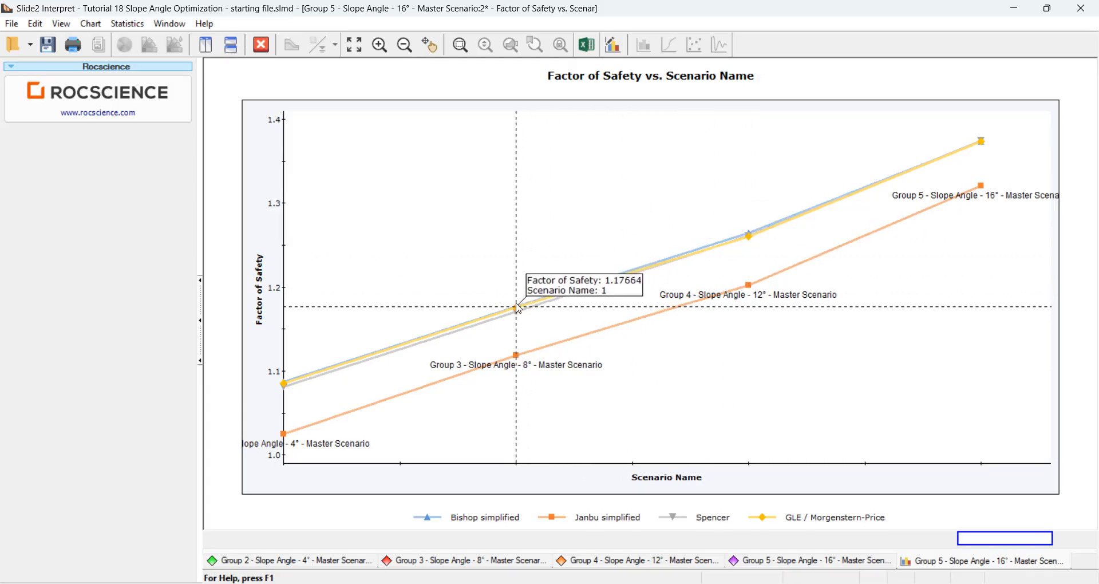